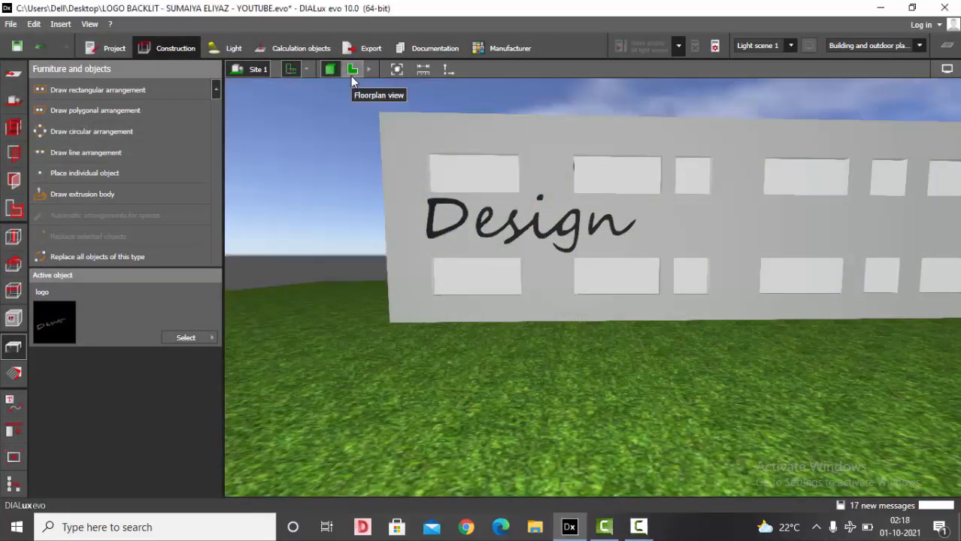
- Compare the Design logo on the facade in floorplan and 3D views, zooming in on it
left_click(351, 70)
scroll(539, 139, "up", 3)
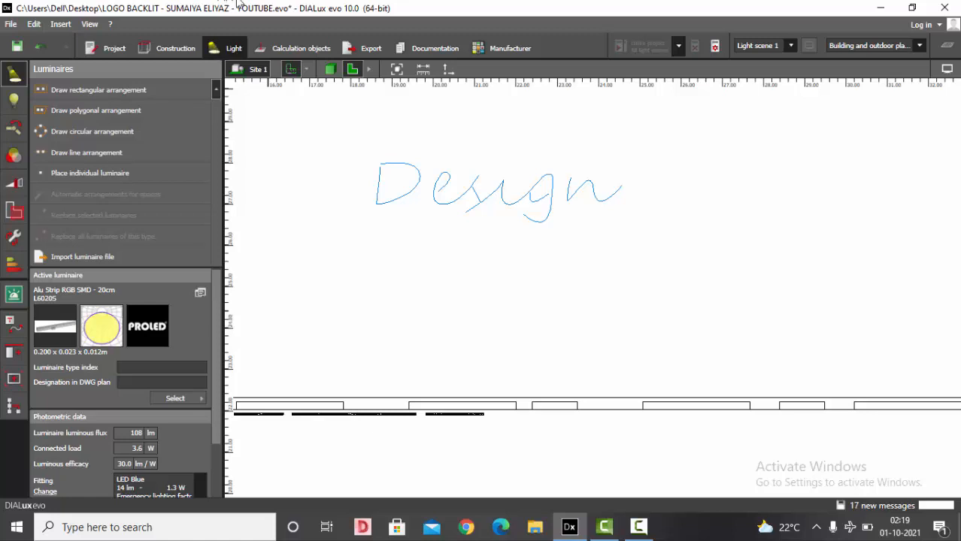
scroll(376, 185, "up", 1)
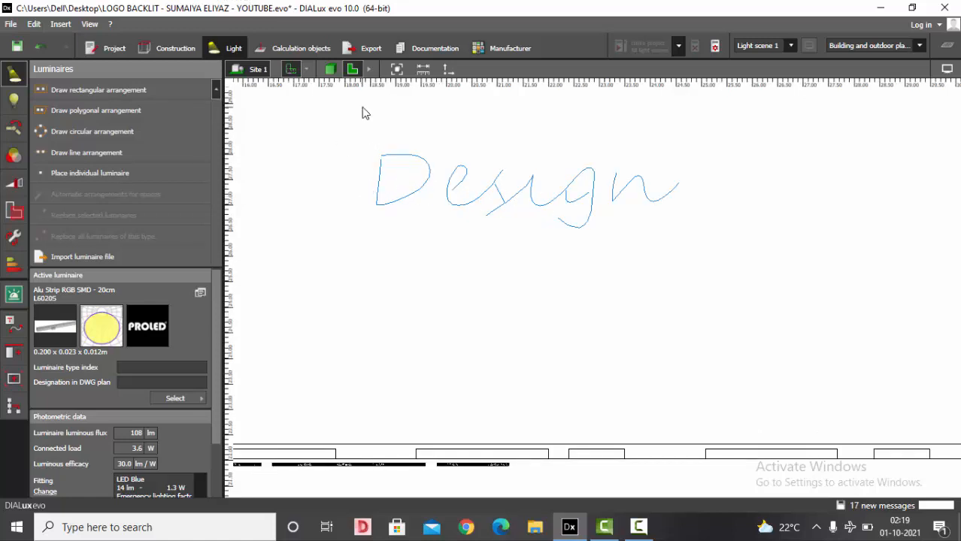
left_click(329, 68)
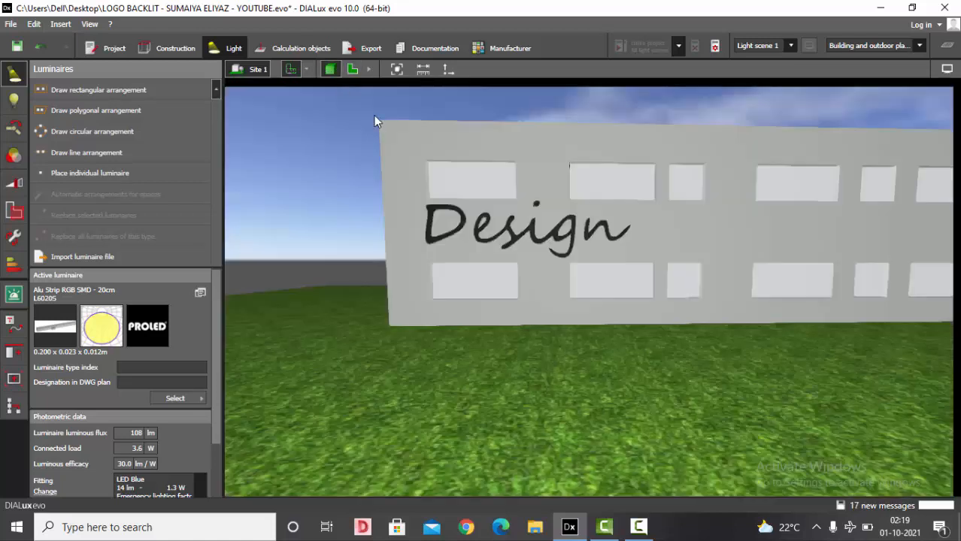
scroll(467, 236, "up", 2)
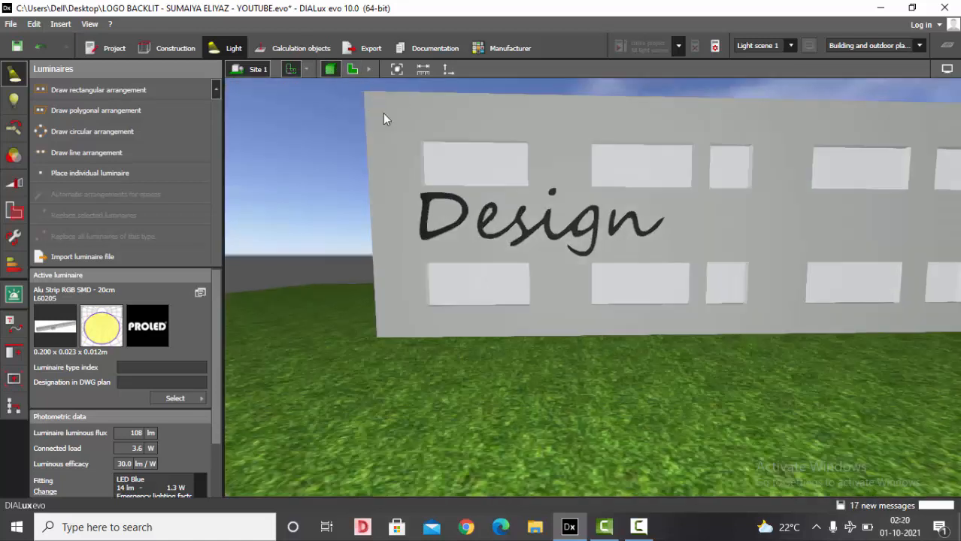
left_click(352, 68)
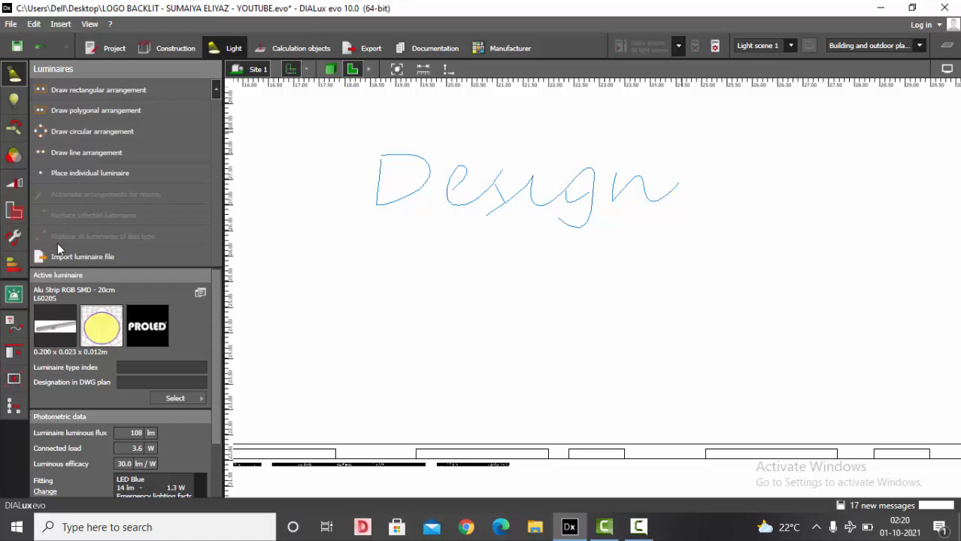
- Place an individual Alu Strip RGB SMD luminaire beside the logo in the floorplan and check its lamp fitting
left_click(96, 178)
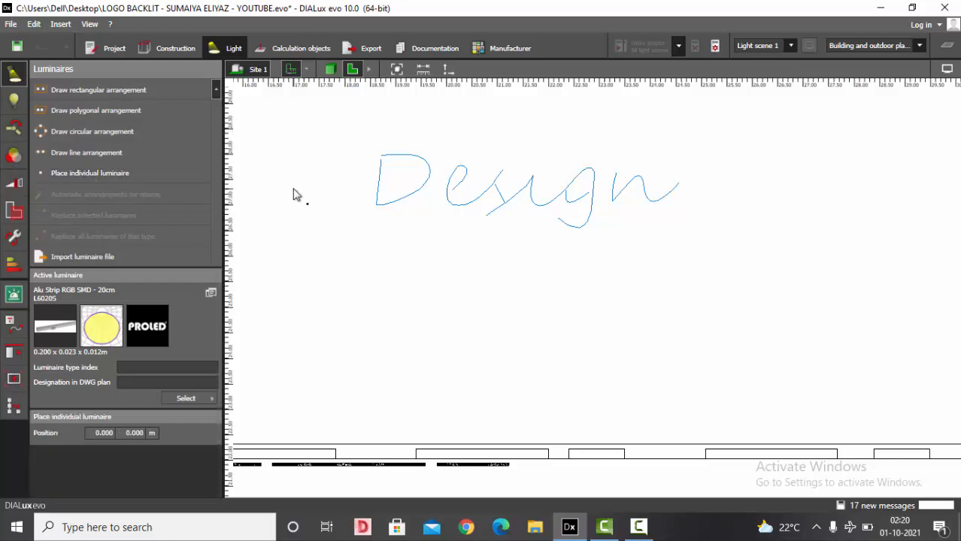
left_click(327, 182)
left_click(13, 102)
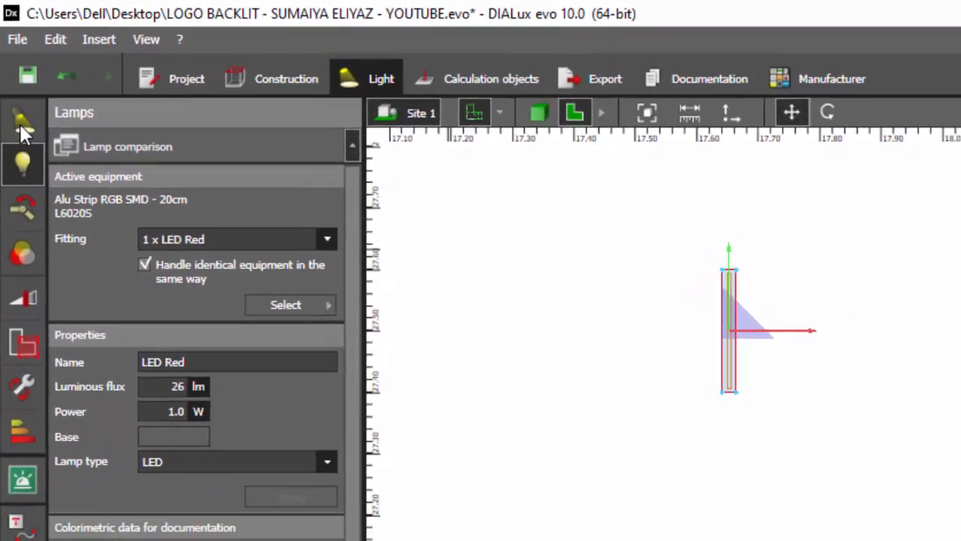
left_click(25, 133)
left_click(591, 123)
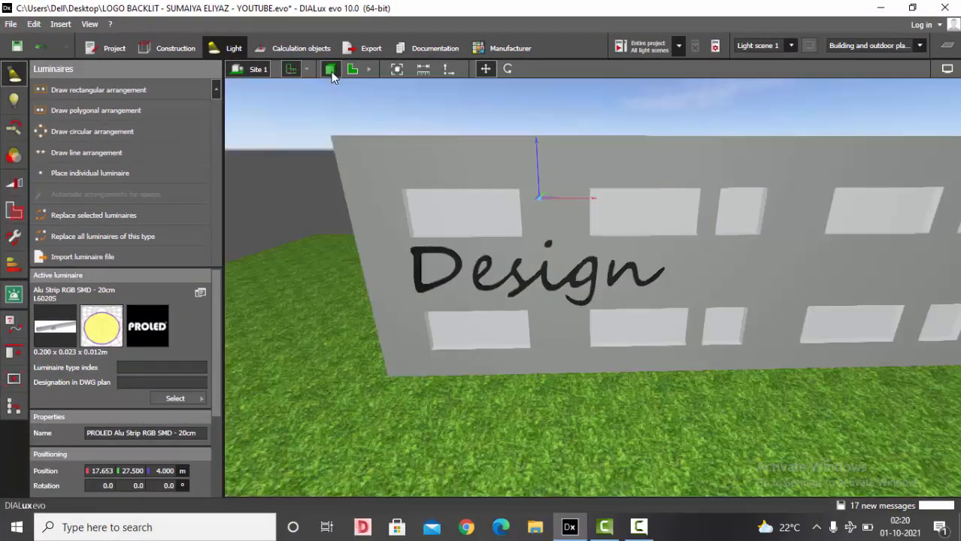
- Reposition the luminaire onto the building facade above the logo's first letter
left_click(352, 68)
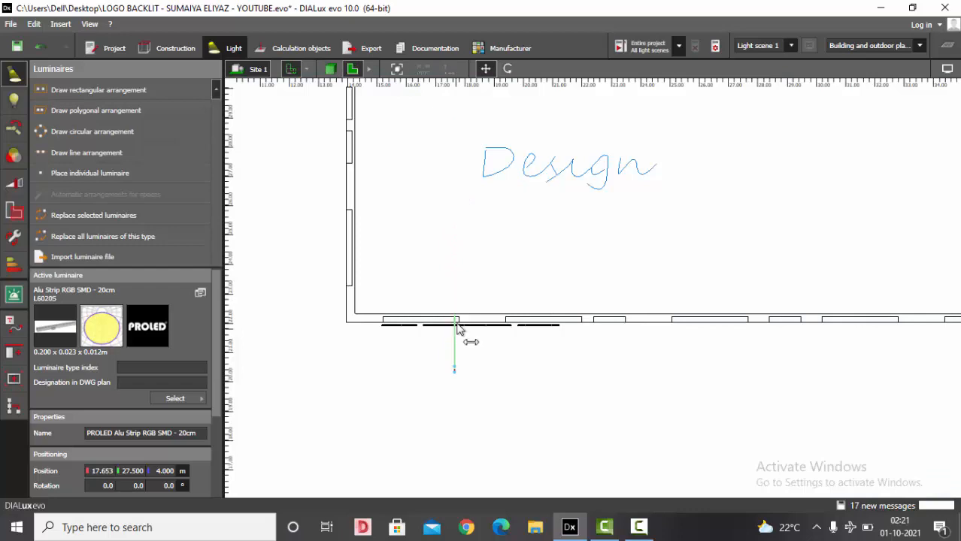
left_click(329, 68)
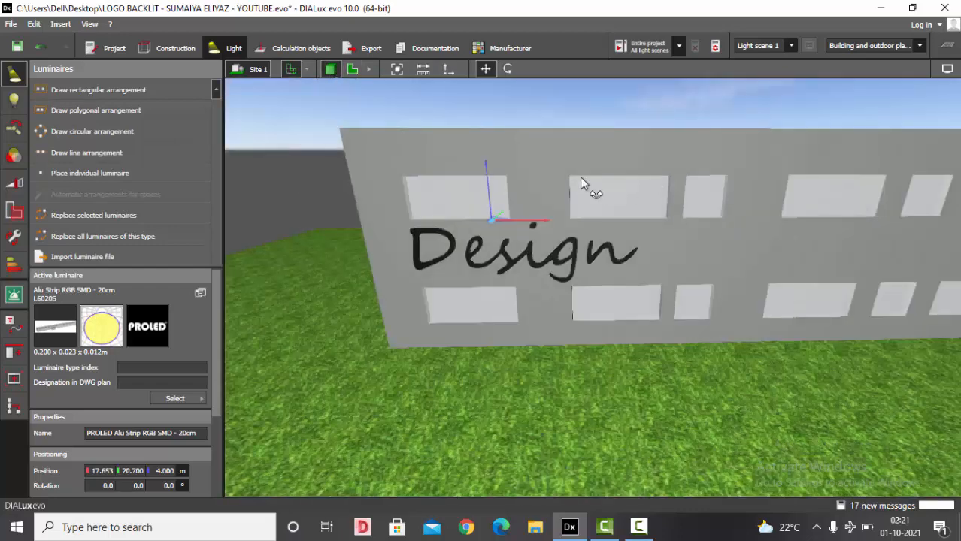
right_click_drag(580, 177, 502, 208)
scroll(502, 208, "up", 5)
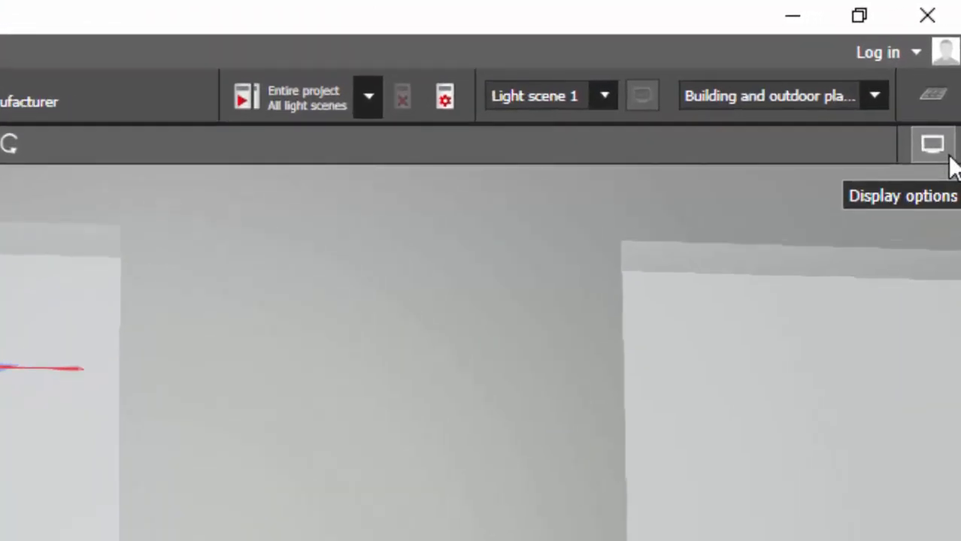
- Turn on light distribution curves in the display options and inspect the luminaire's curve over the logo
left_click(948, 158)
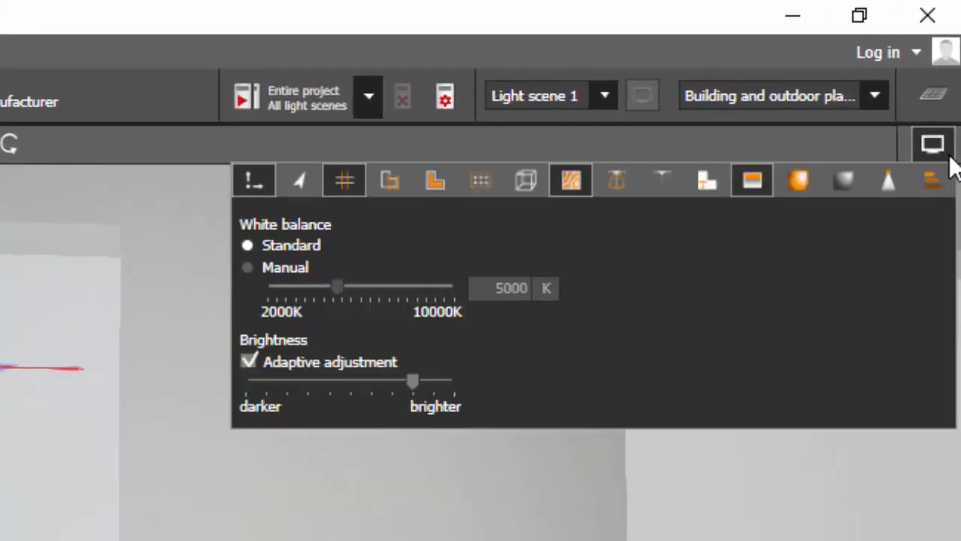
left_click(615, 188)
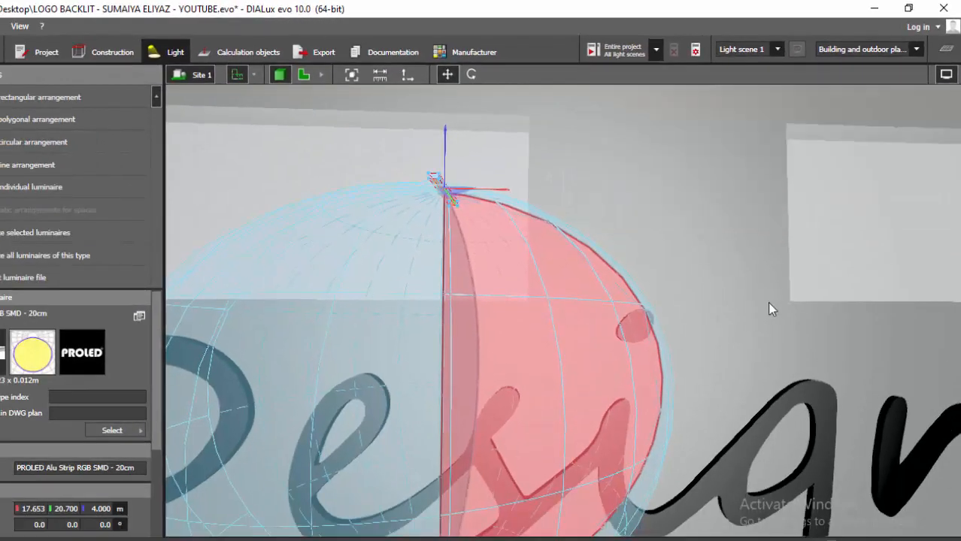
scroll(720, 198, "down", 5)
right_click_drag(719, 198, 703, 227)
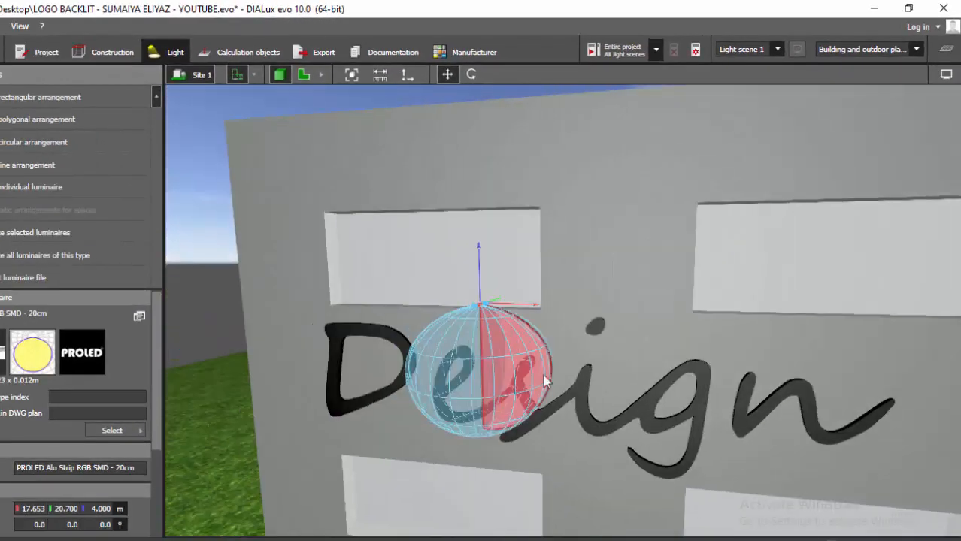
scroll(543, 374, "up", 3)
scroll(475, 135, "up", 2)
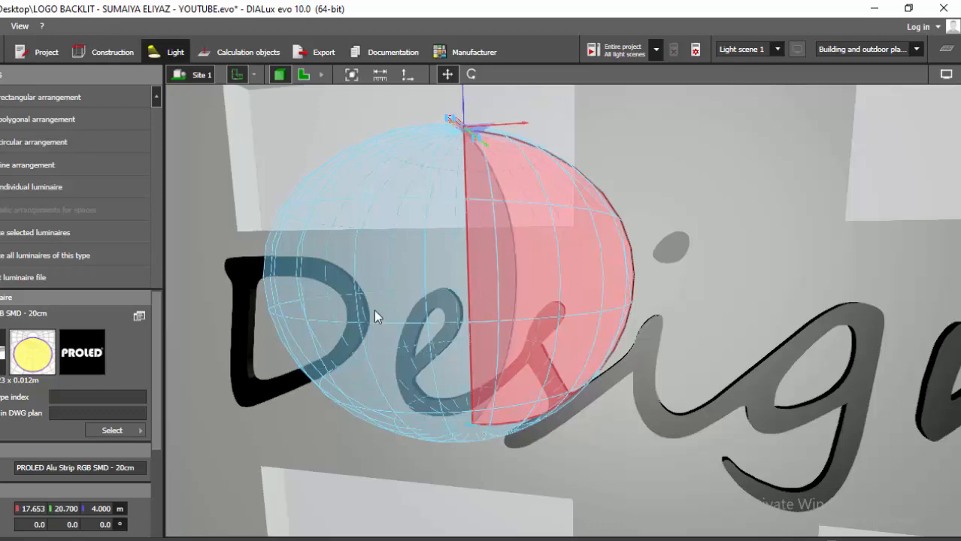
- Shift the luminaire sideways along the facade so it sits over the letter D
scroll(585, 192, "down", 4)
left_click_drag(585, 190, 545, 198)
scroll(557, 197, "up", 5)
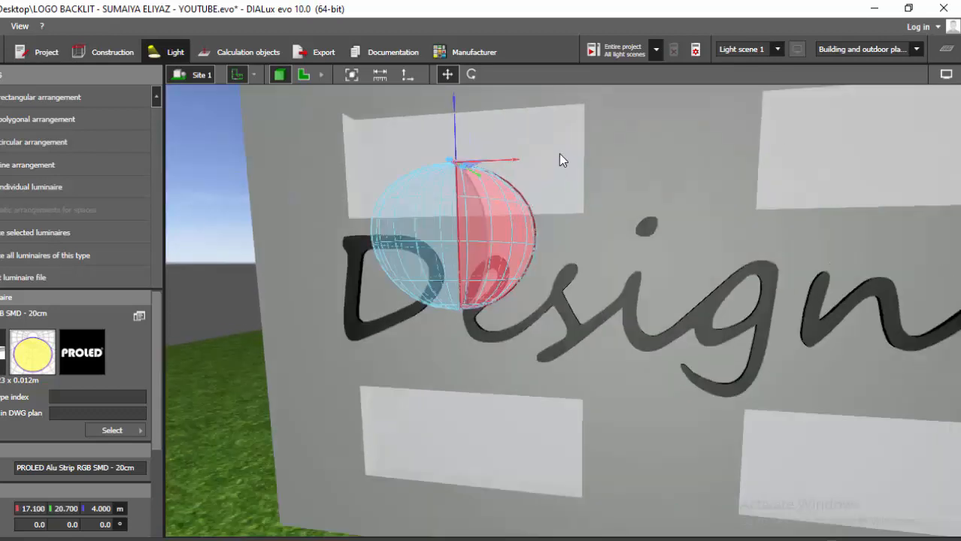
scroll(569, 197, "down", 3)
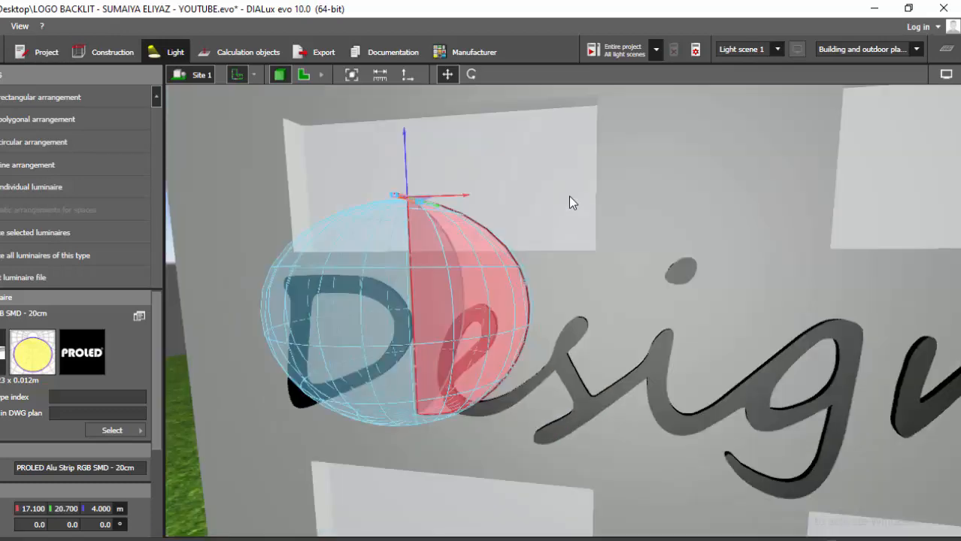
- Switch on the light visualisation display and orbit to view the lit logo
left_click(946, 74)
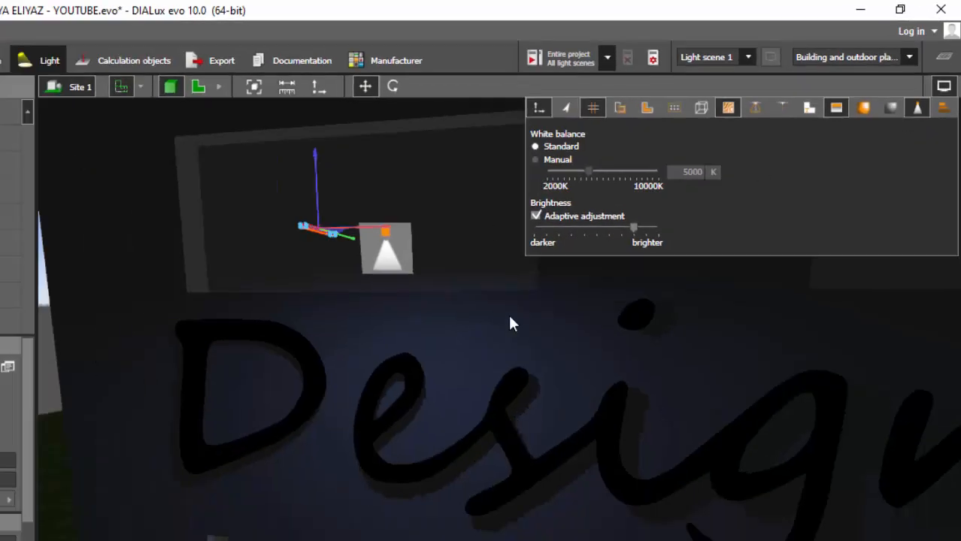
left_click(491, 322)
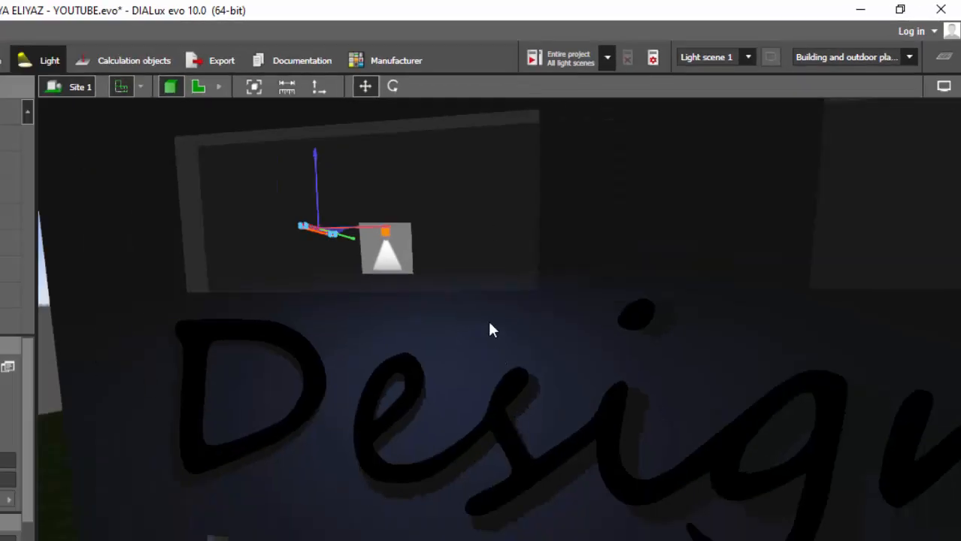
scroll(481, 327, "down", 4)
right_click_drag(454, 349, 478, 338)
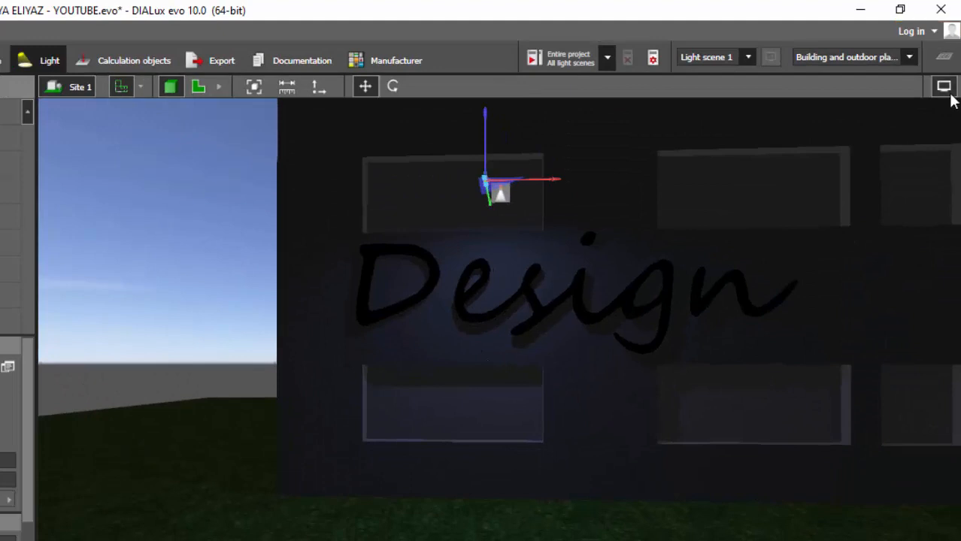
- Examine the luminaire symbol, then switch the light visualisation off and close the display options
left_click(944, 86)
mouse_move(634, 227)
left_mouse_down()
mouse_move(555, 229)
mouse_move(675, 237)
mouse_move(604, 240)
mouse_move(650, 233)
mouse_move(646, 242)
left_mouse_up()
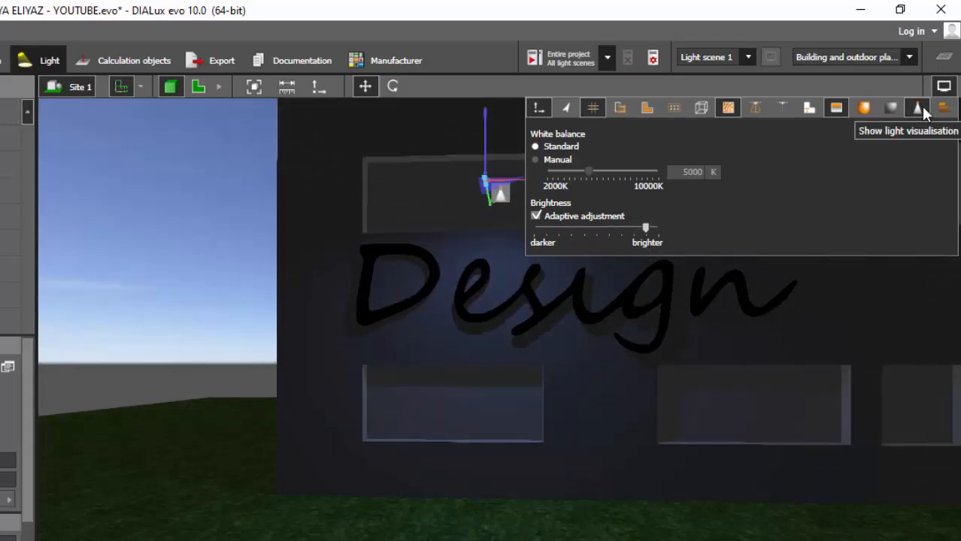
scroll(500, 192, "up", 5)
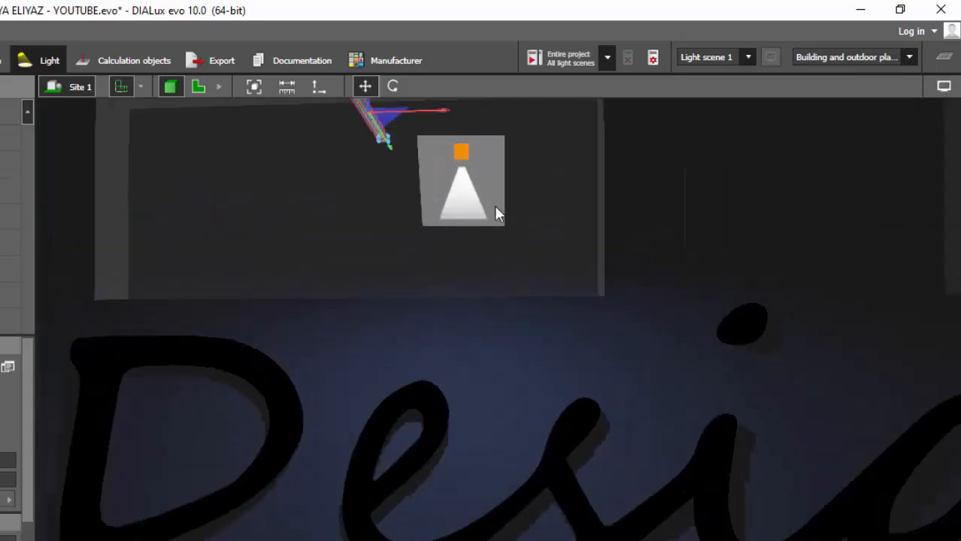
left_click(414, 358)
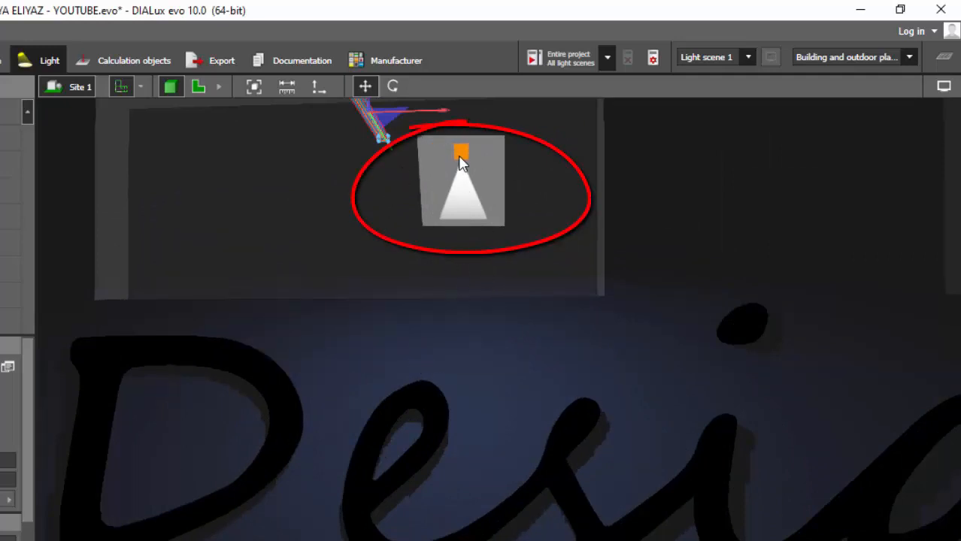
mouse_move(937, 93)
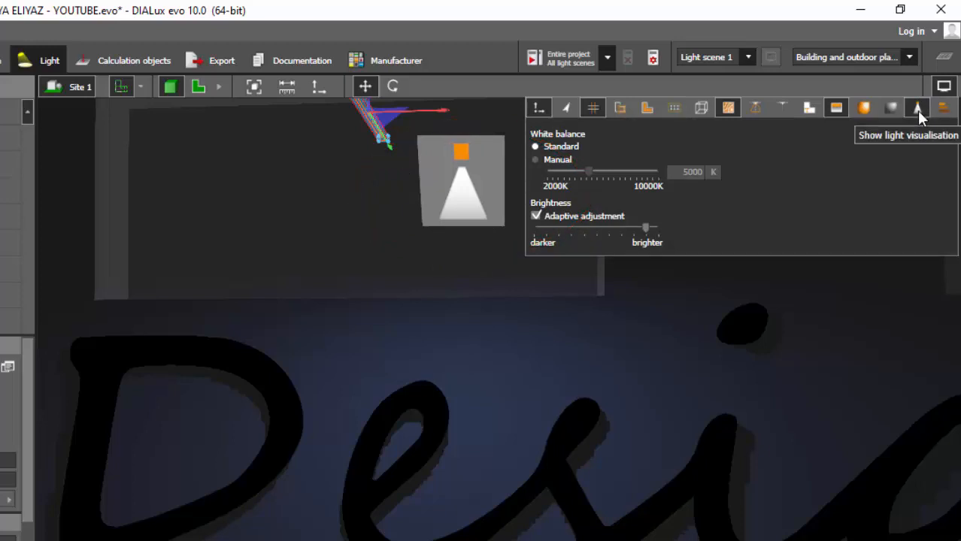
left_click(917, 110)
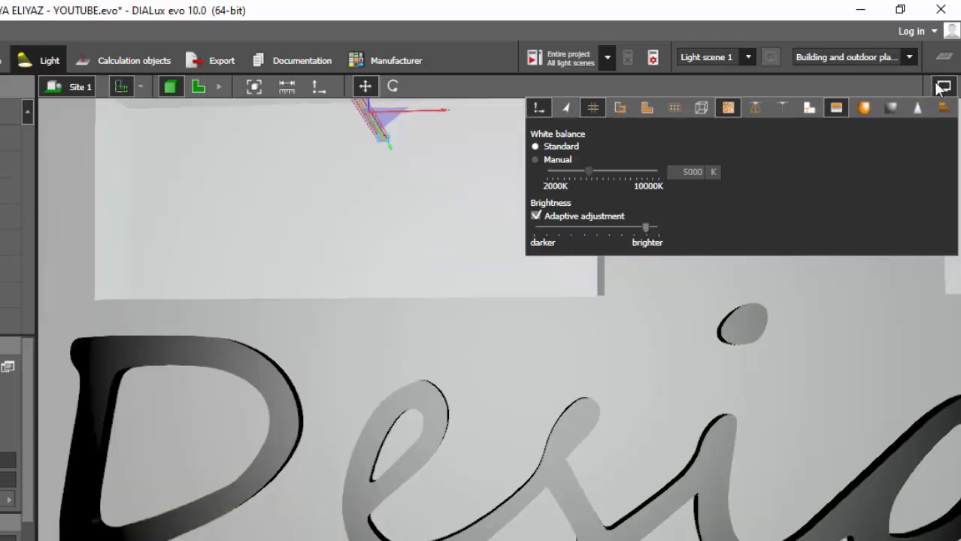
left_click(943, 86)
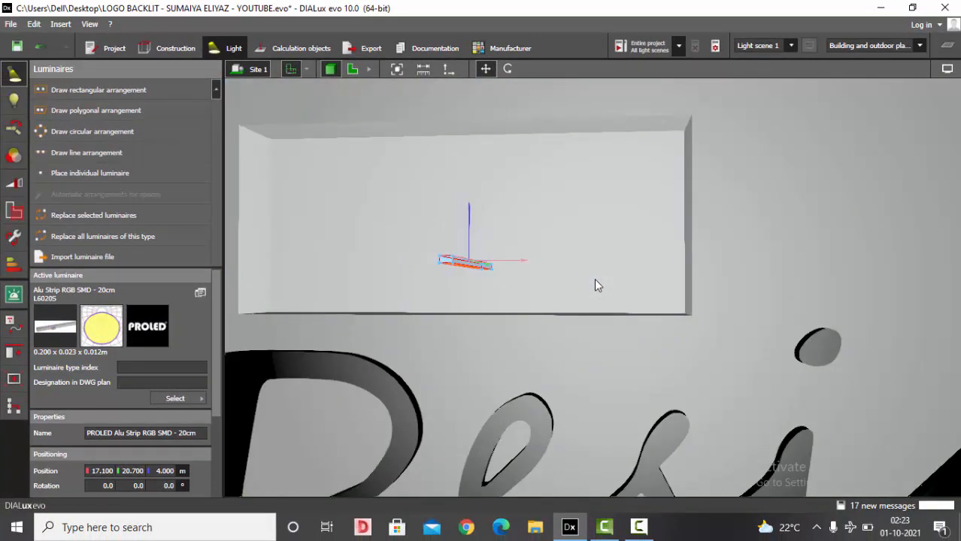
- In the floorplan, copy the luminaire along the D outline reference line with a quantity of 15
left_click(353, 69)
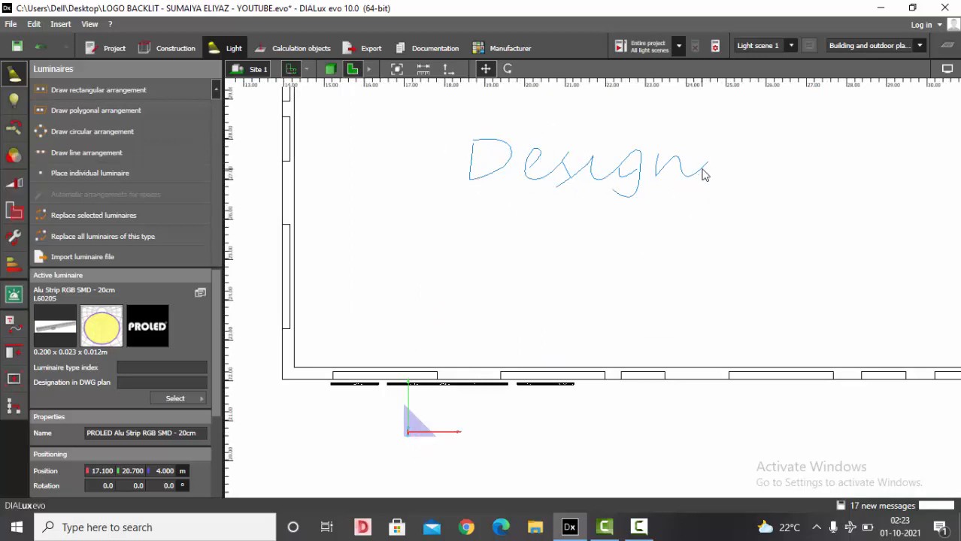
scroll(556, 154, "up", 3)
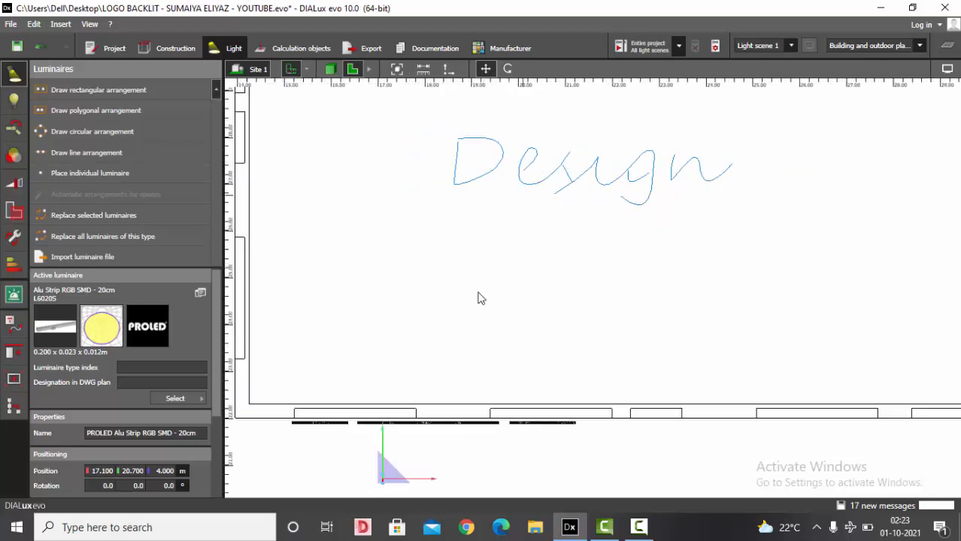
scroll(556, 154, "down", 2)
scroll(455, 196, "up", 5)
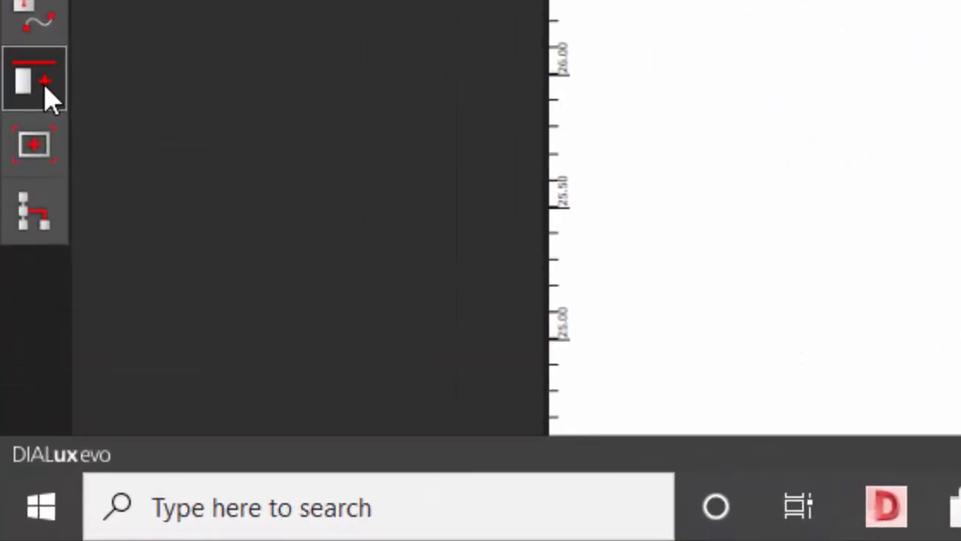
left_click(41, 88)
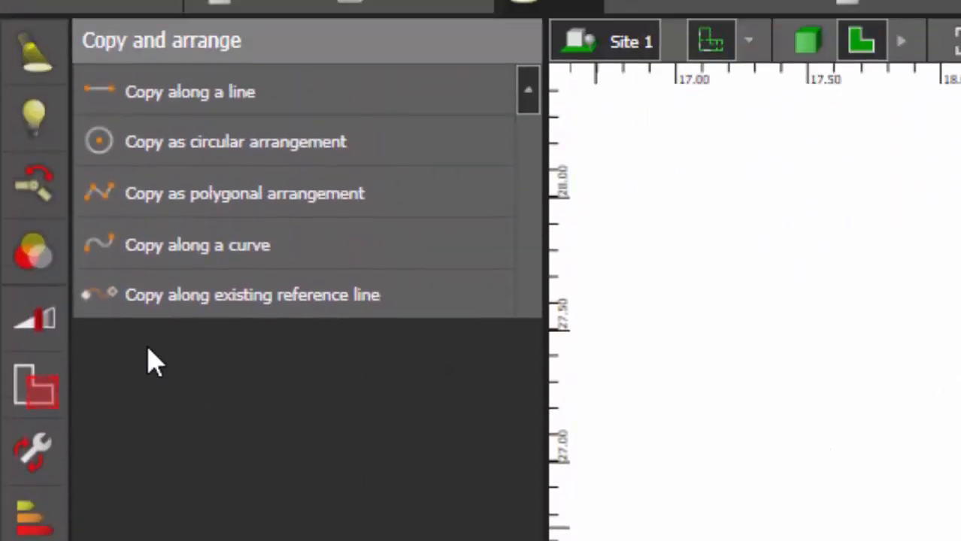
left_click(224, 294)
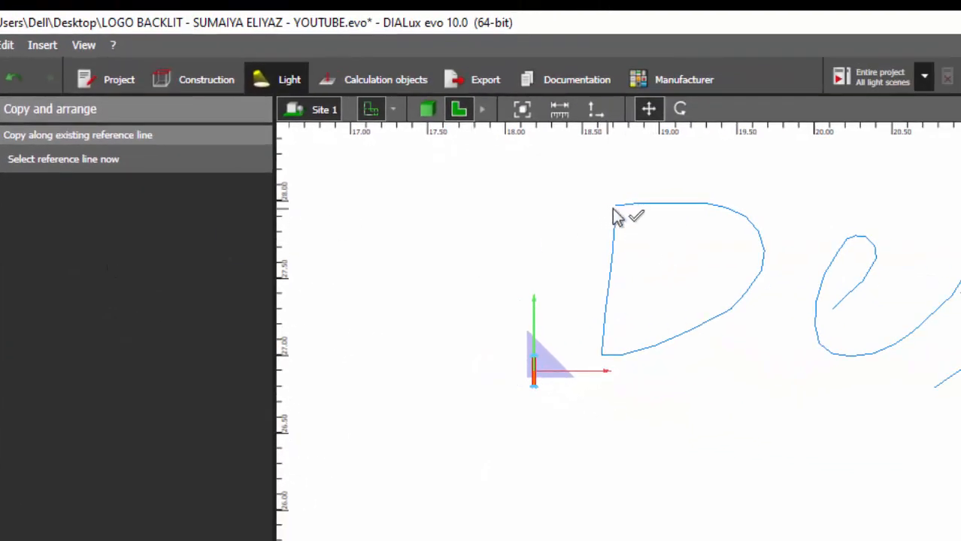
scroll(669, 215, "up", 2)
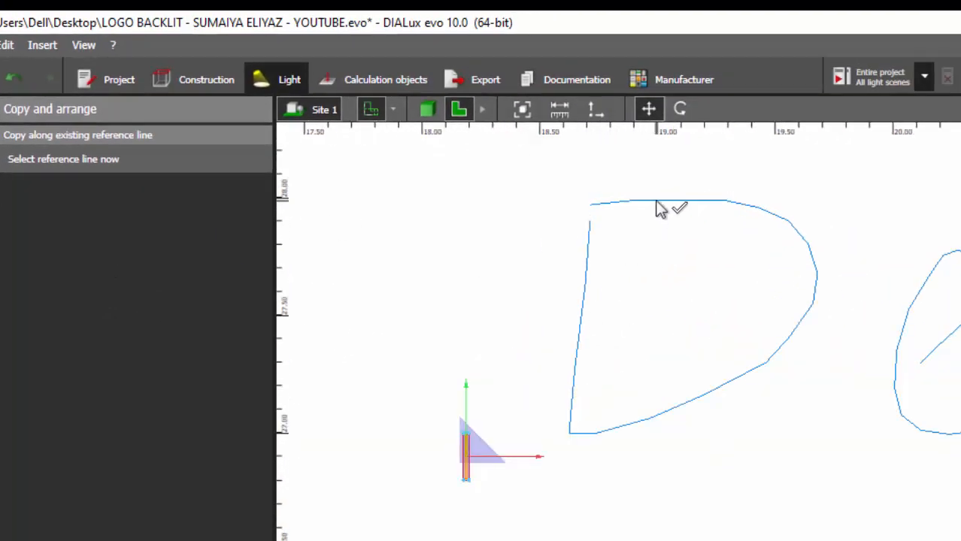
left_click(661, 210)
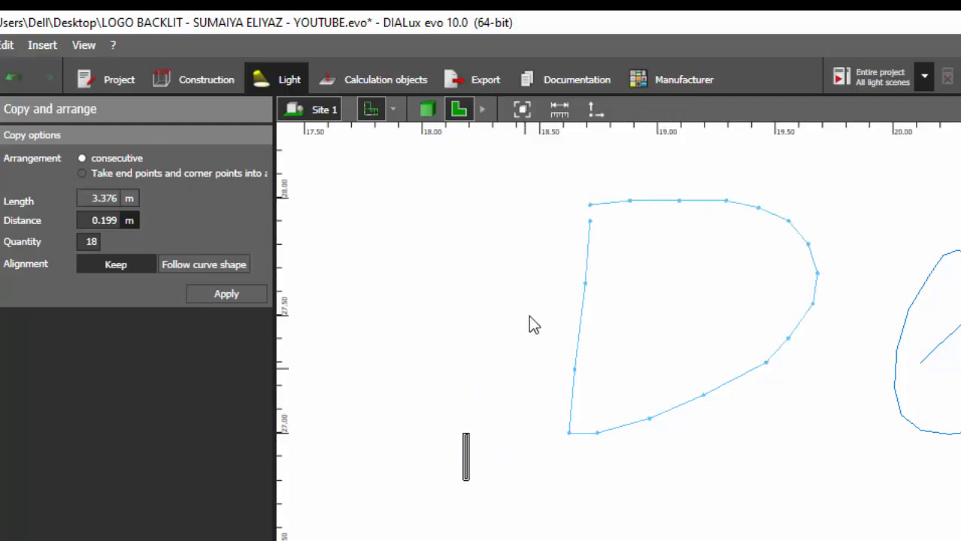
left_click(96, 244)
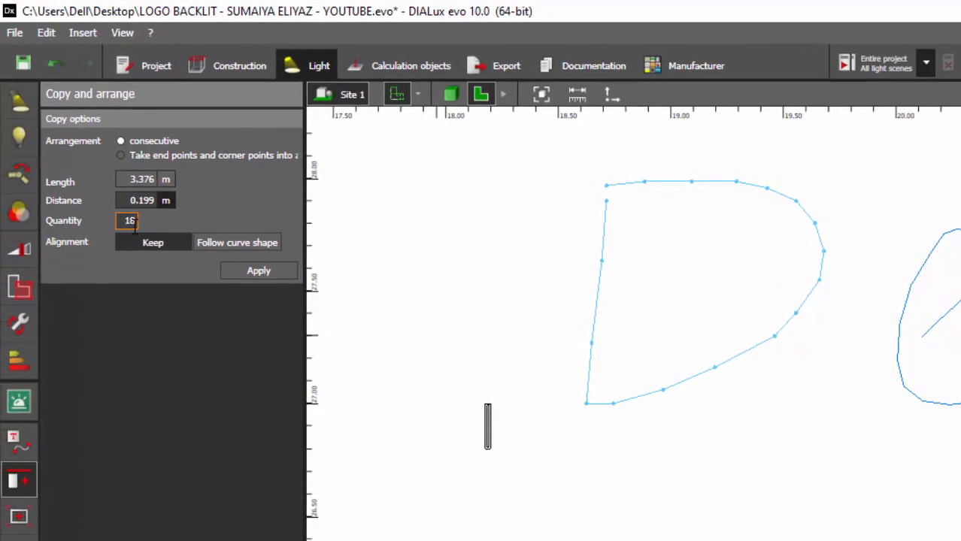
key("BackSpace")
type("5")
scroll(893, 252, "down", 1)
left_click(886, 260)
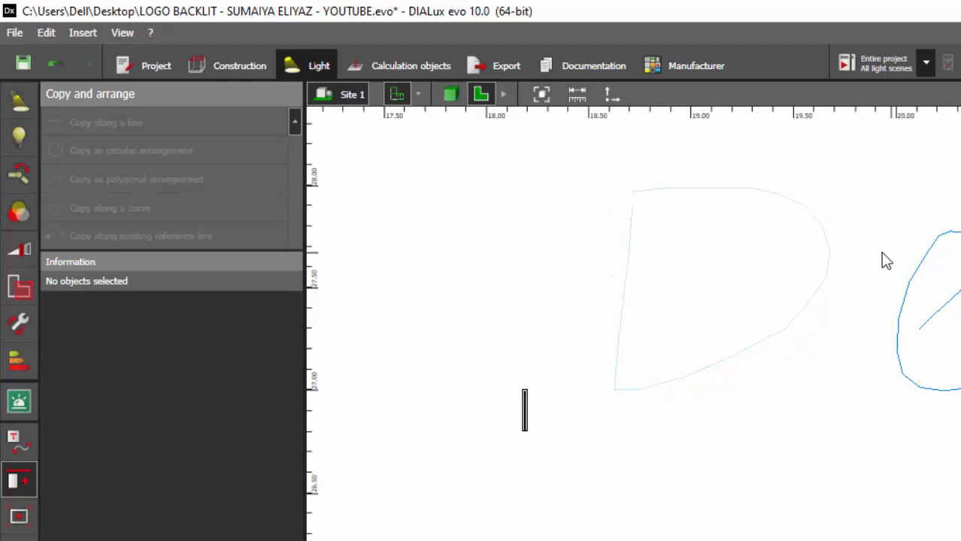
- Draw a vertical reference line about 1.07 m long to the left of the letter D
left_click(19, 440)
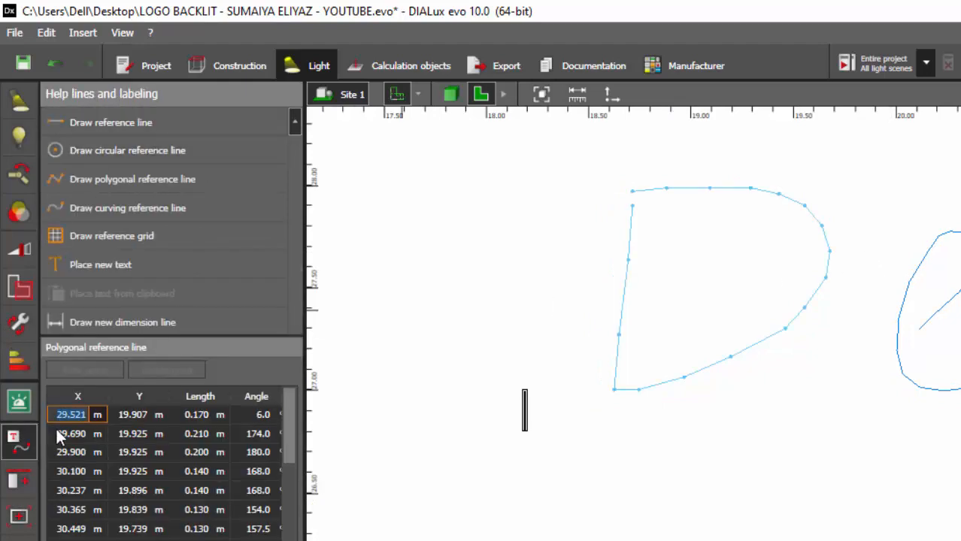
left_click(107, 120)
left_click(470, 184)
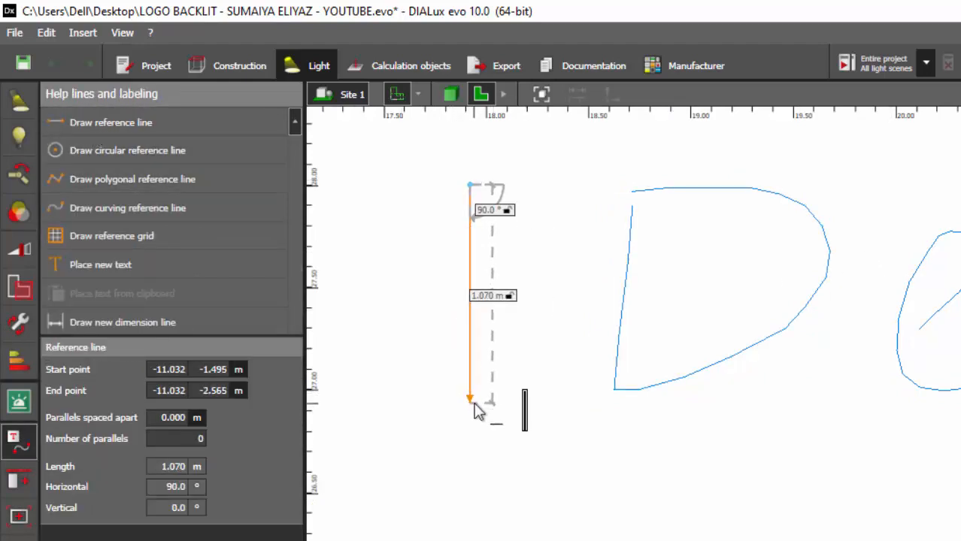
left_click(473, 404)
- Try to copy the luminaire along the new vertical reference line, shortening the line to about 0.86 m
left_click(525, 421)
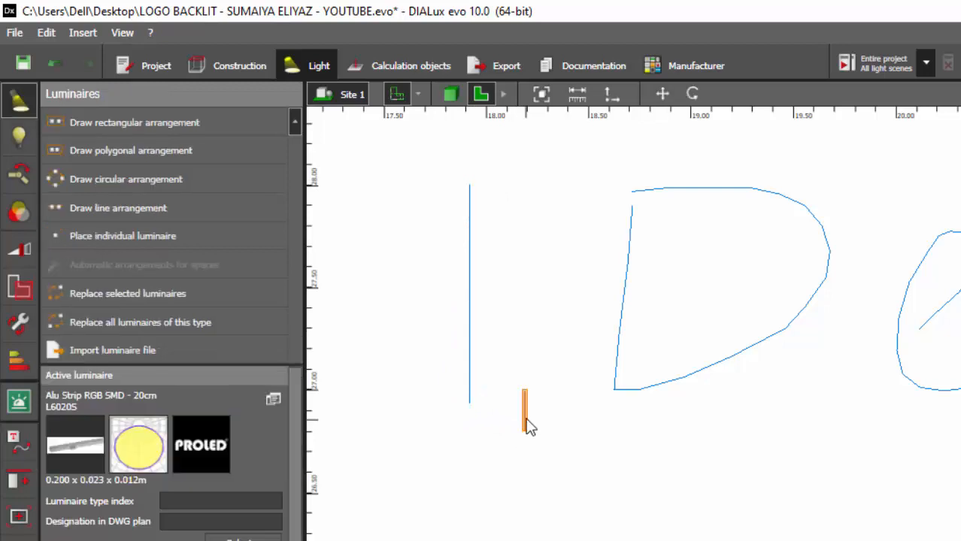
left_click(27, 437)
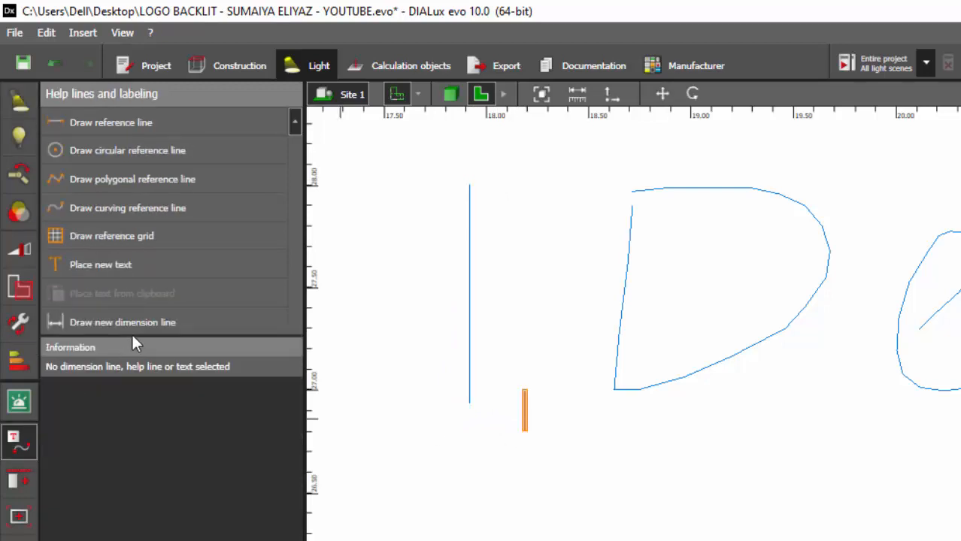
left_click(19, 481)
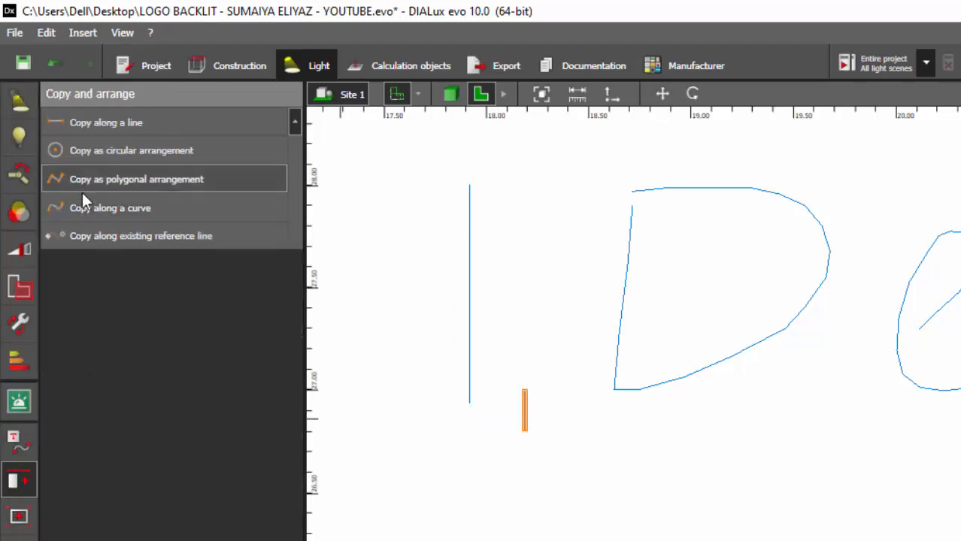
left_click(99, 236)
left_click(463, 253)
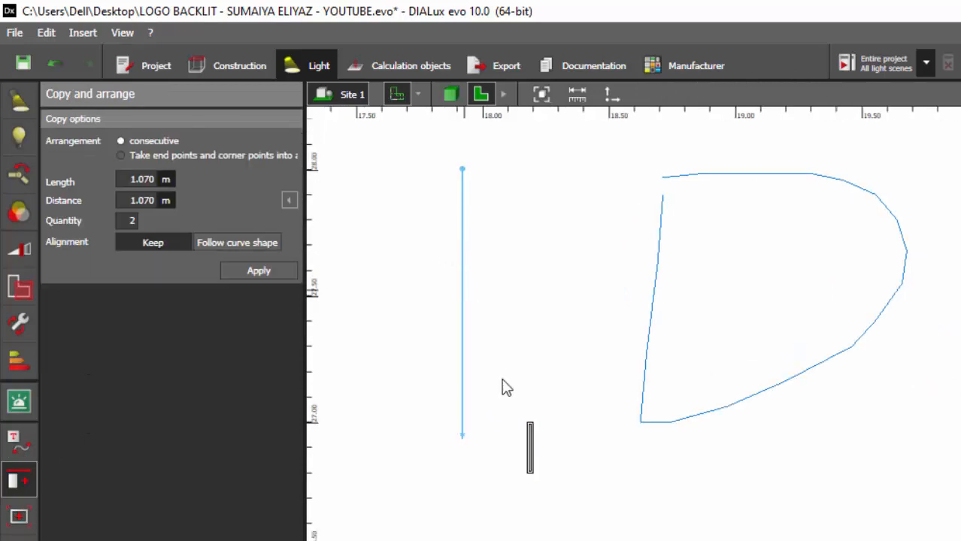
left_click(134, 220)
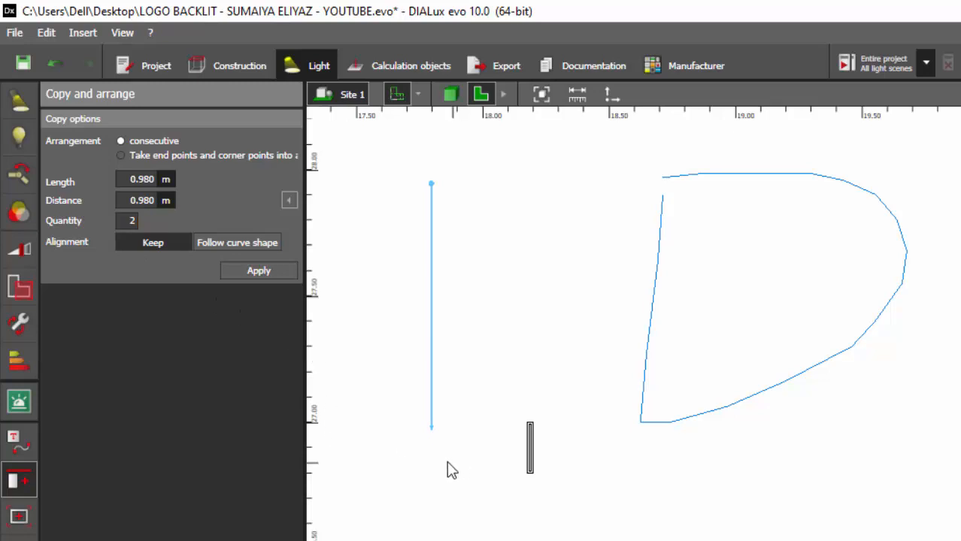
scroll(446, 461, "up", 4)
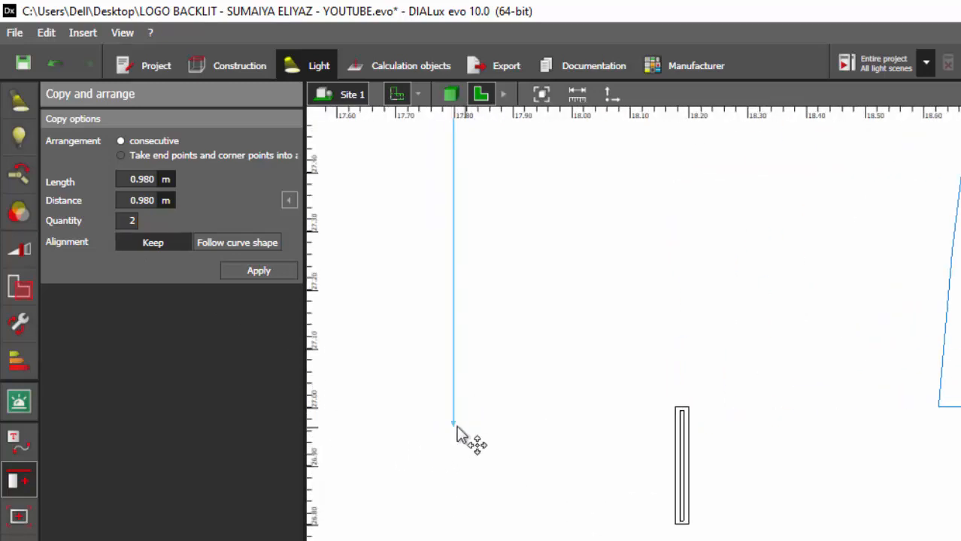
left_click_drag(452, 433, 450, 366)
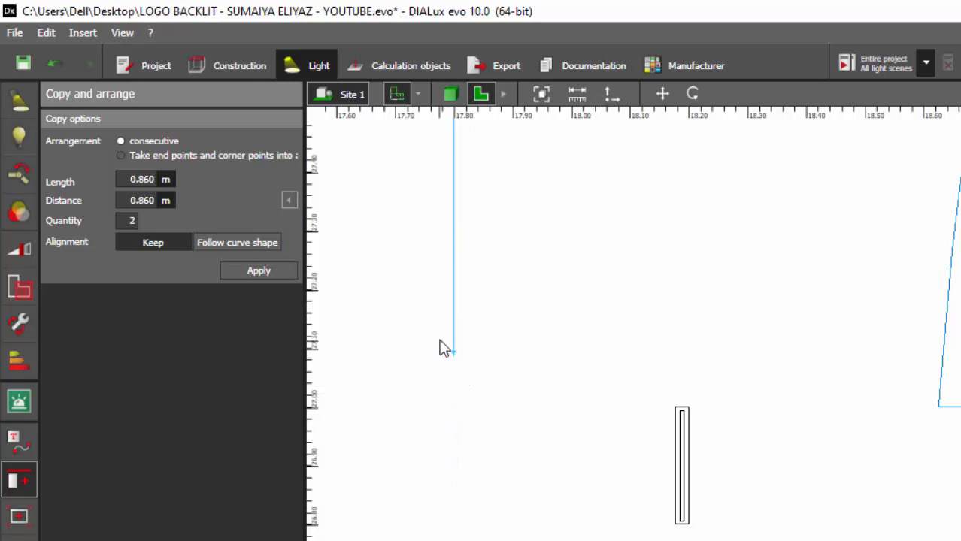
left_click(441, 340)
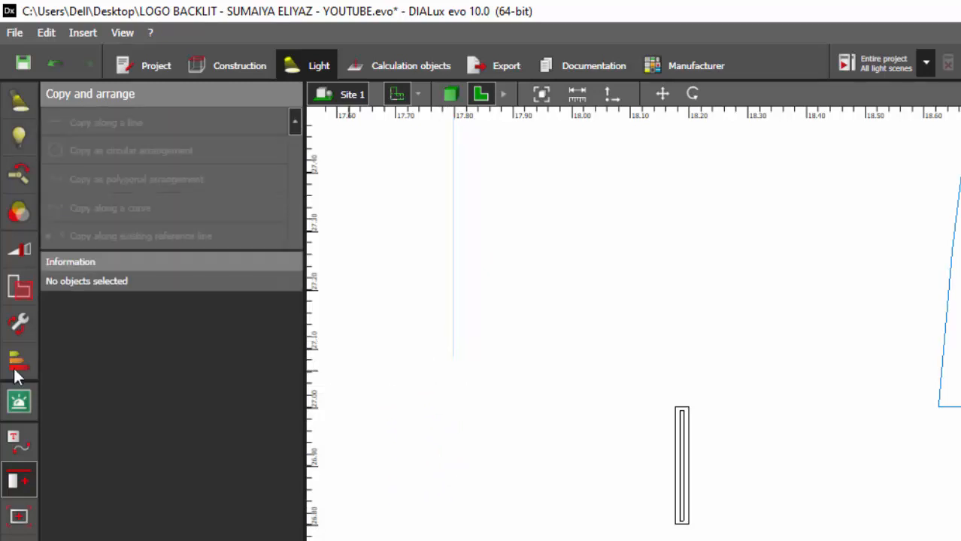
left_click(19, 105)
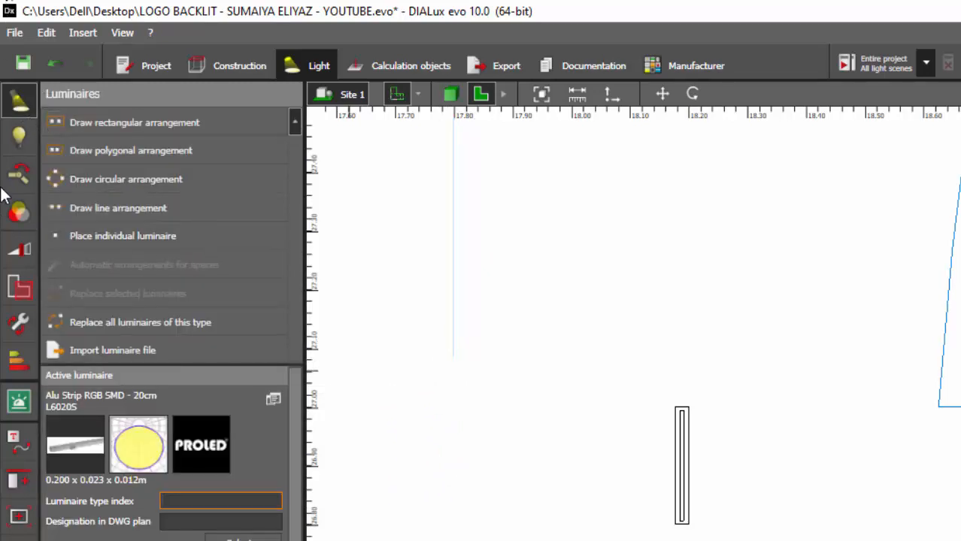
left_click(147, 208)
left_click(504, 177)
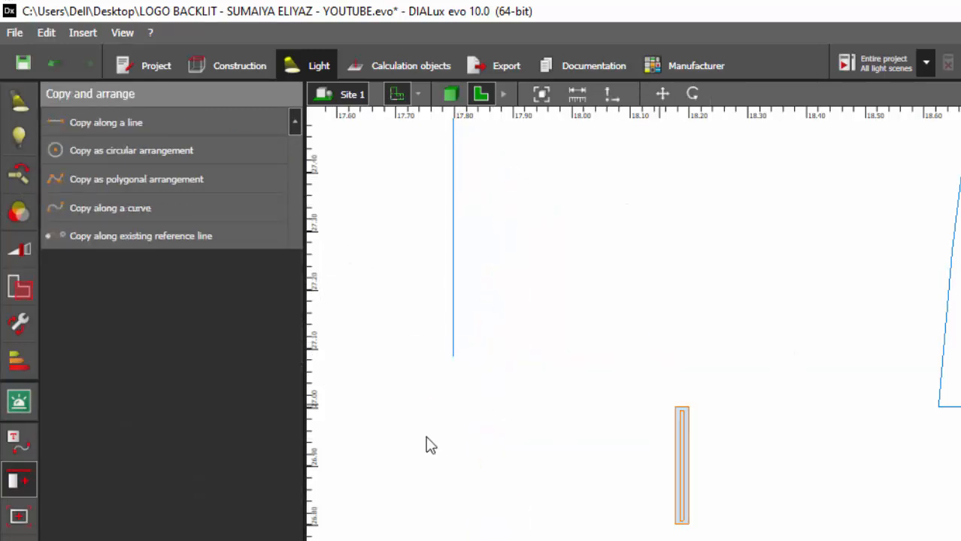
scroll(382, 440, "down", 3)
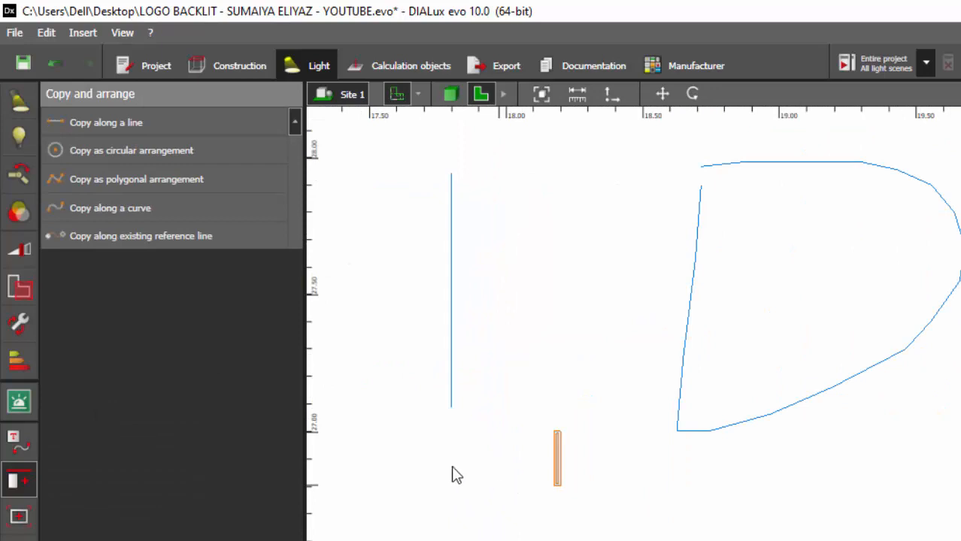
- Copy the luminaire along the D outline reference line: quantity 15, following the curve shape with a 90° rotation offset
left_click(140, 236)
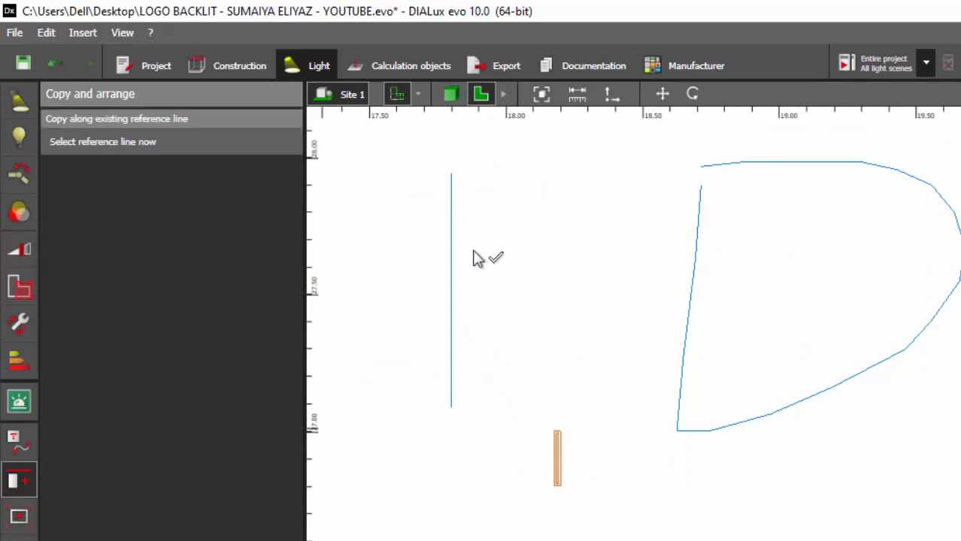
left_click(695, 260)
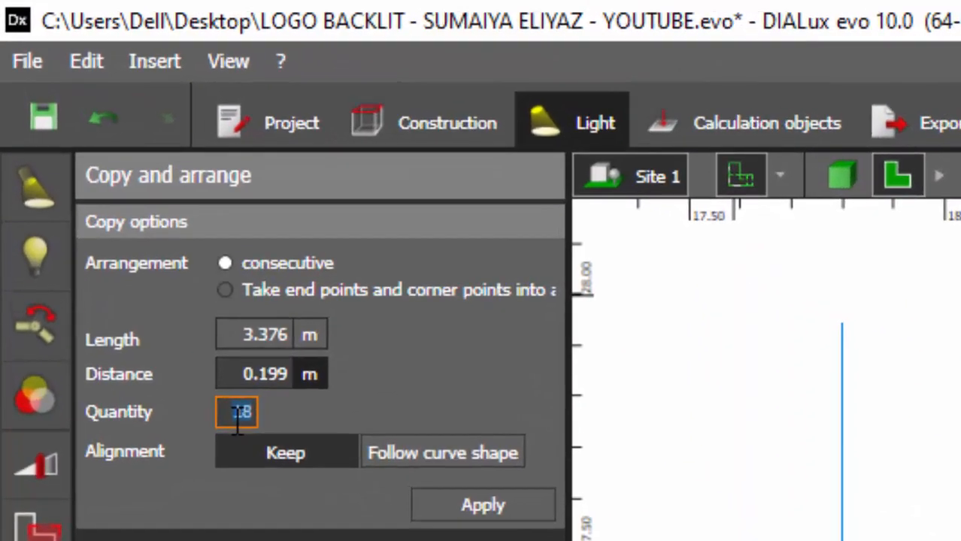
type("15")
key("Return")
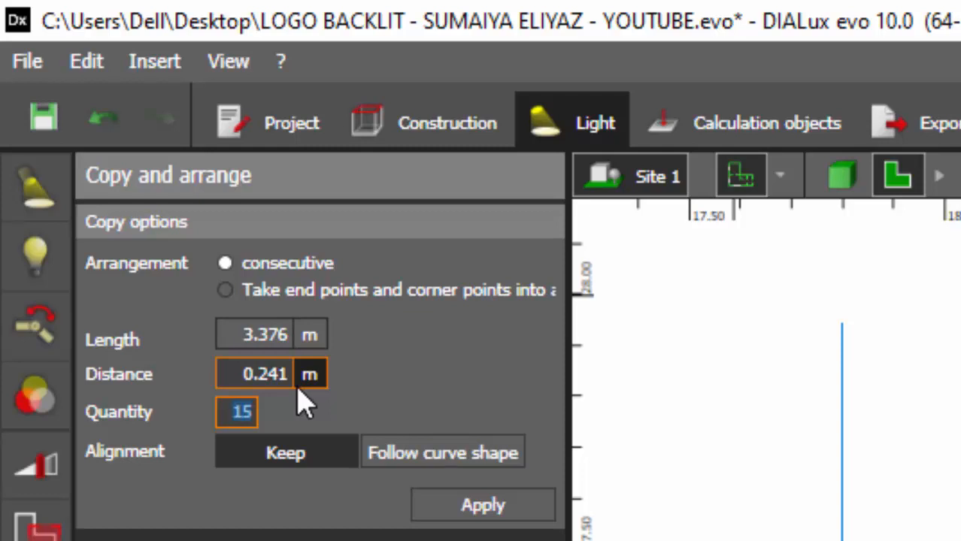
type("18")
key("Return")
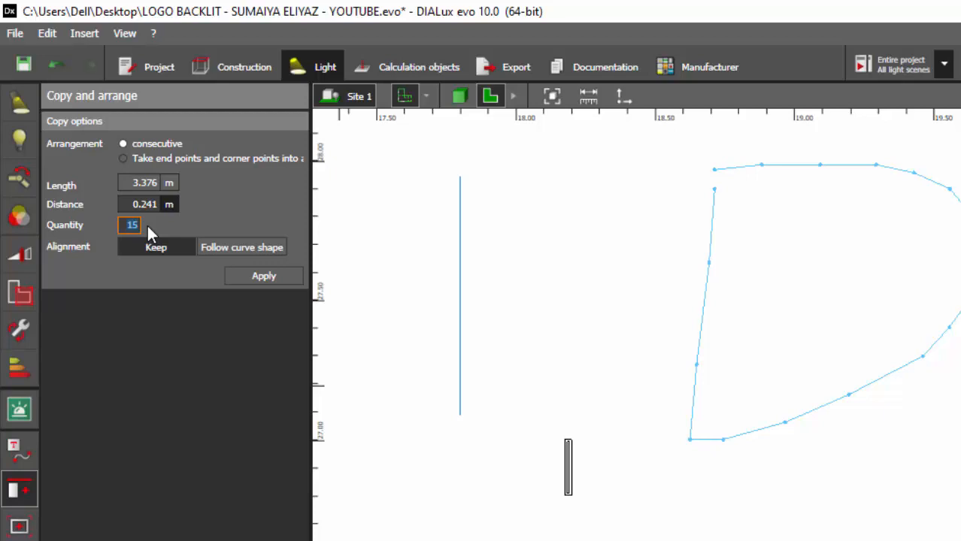
left_click(225, 247)
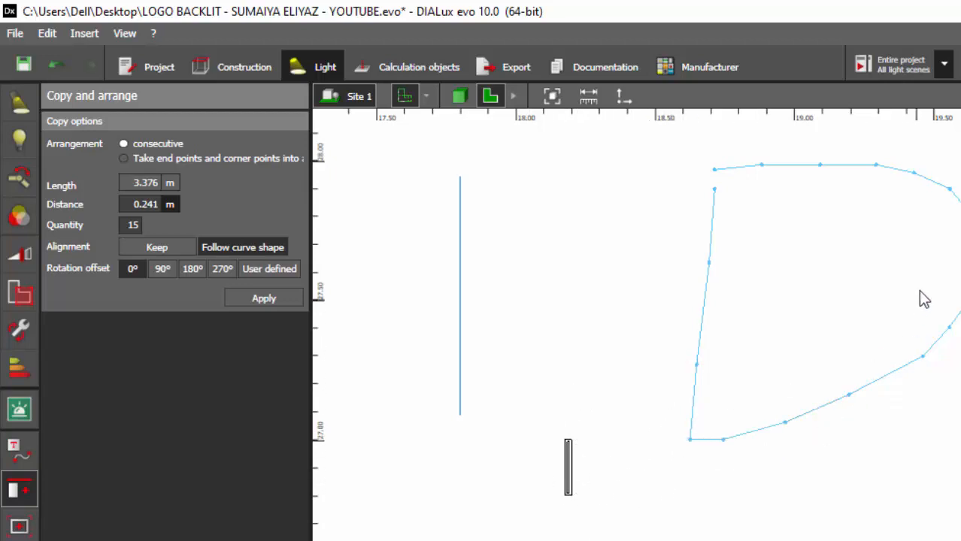
left_click(161, 267)
left_click(257, 298)
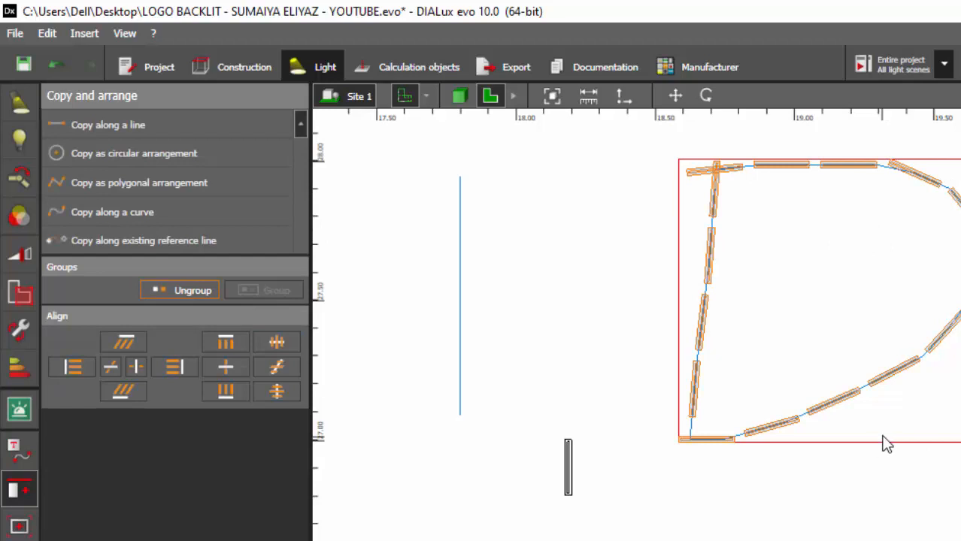
- Inside the copied group, move the top-left corner luminaire of the D rightwards along the top edge
left_click(773, 315)
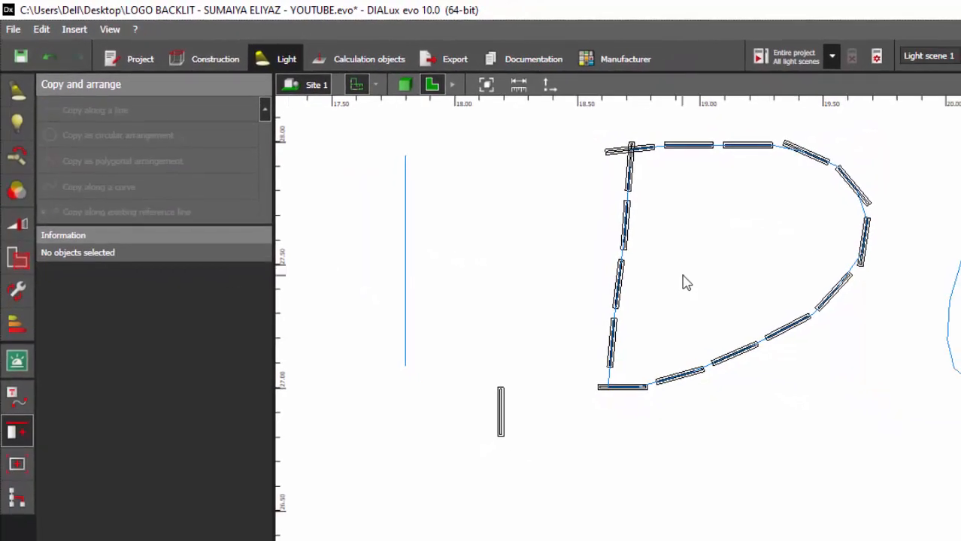
left_click(623, 282)
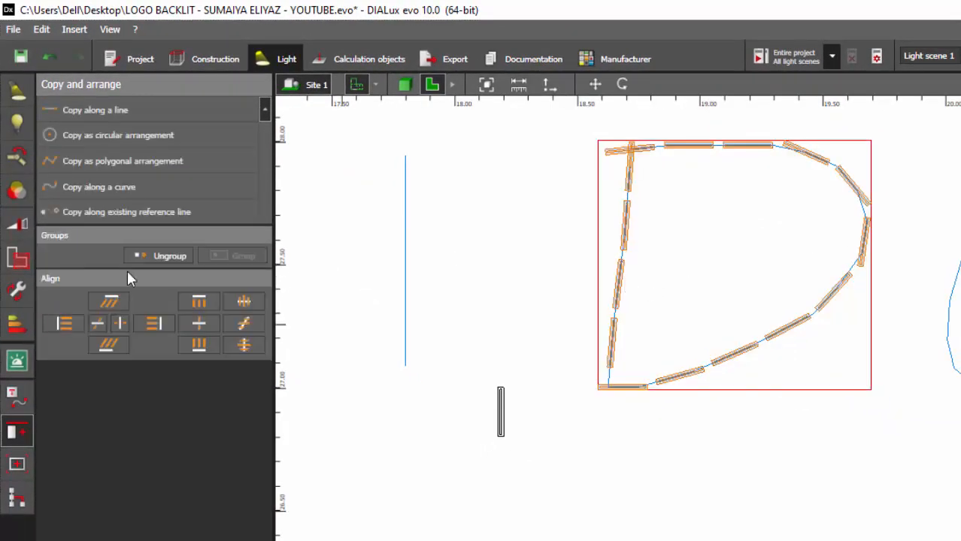
left_click(659, 125)
scroll(601, 169, "up", 5)
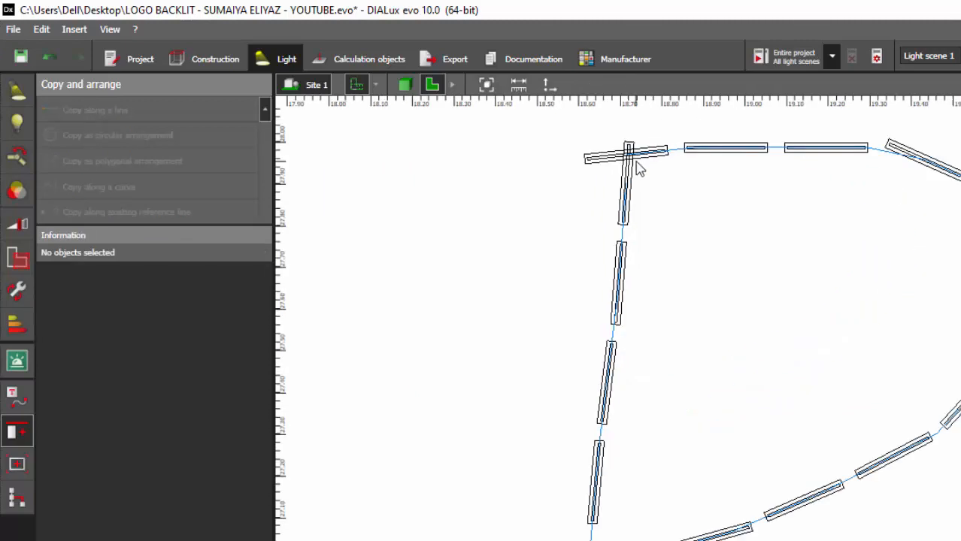
double_click(584, 152)
scroll(583, 151, "up", 1)
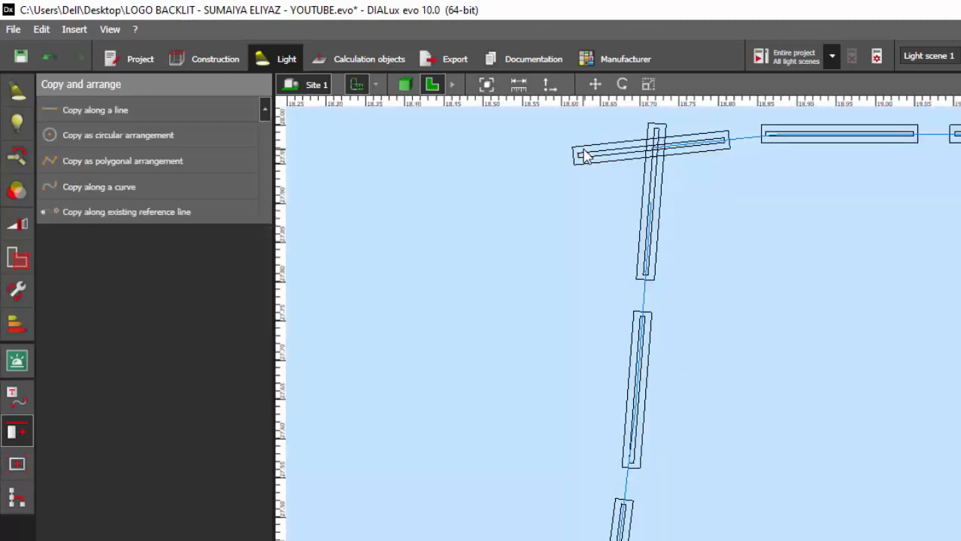
left_click(584, 150)
left_click(606, 88)
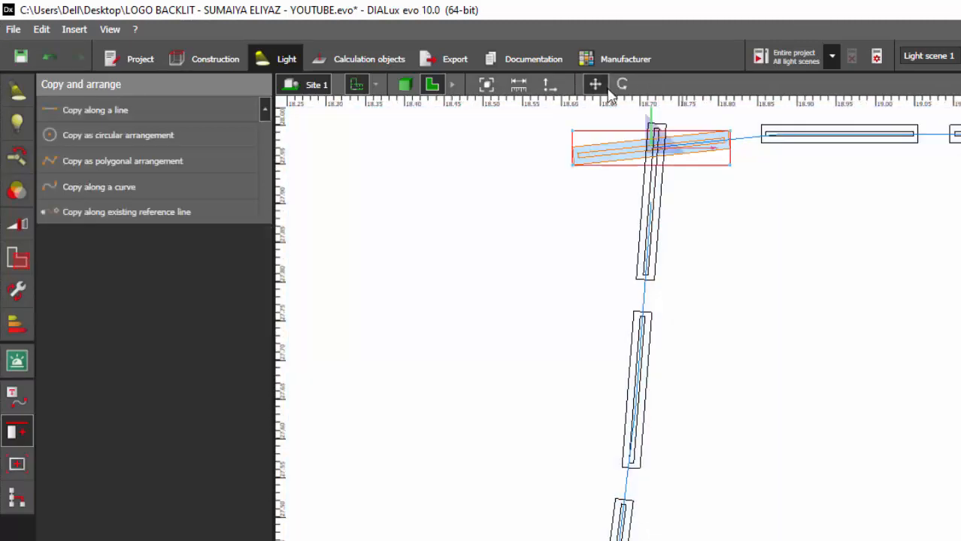
left_click_drag(663, 156, 730, 150)
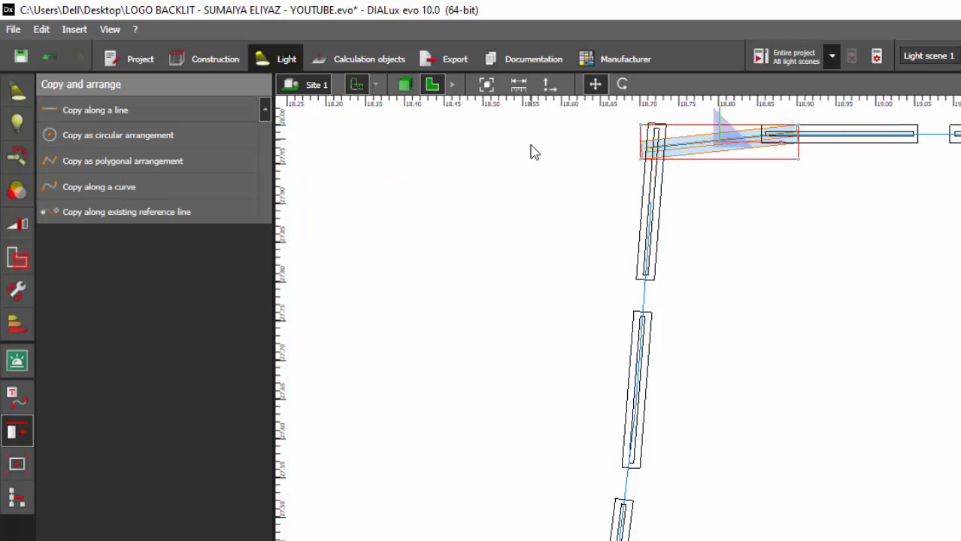
scroll(532, 158, "down", 2)
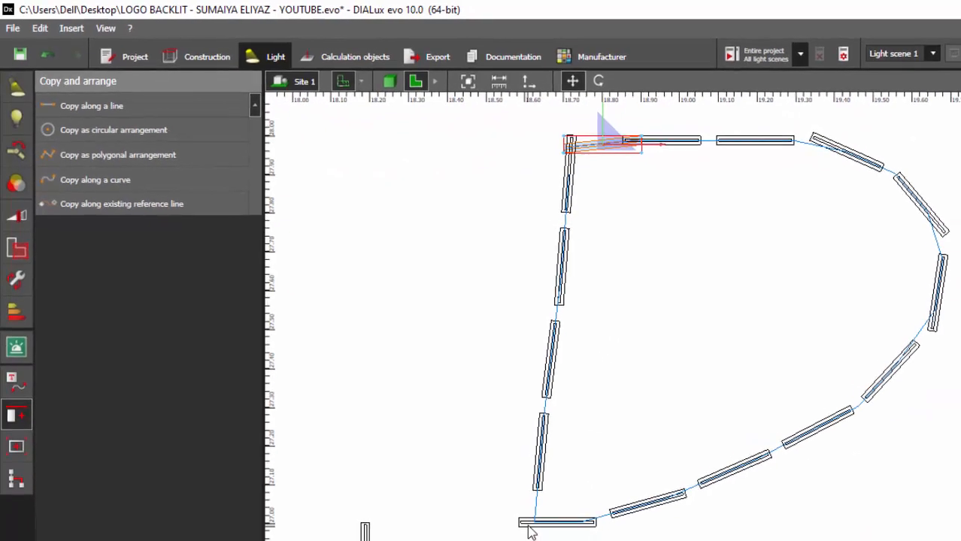
left_click(549, 540)
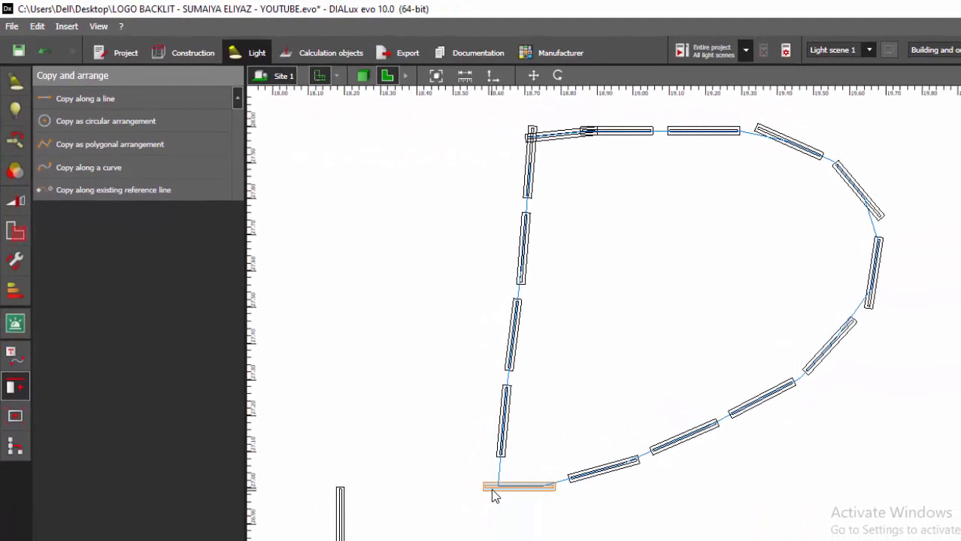
key("Escape")
- Save the project
scroll(448, 317, "down", 1)
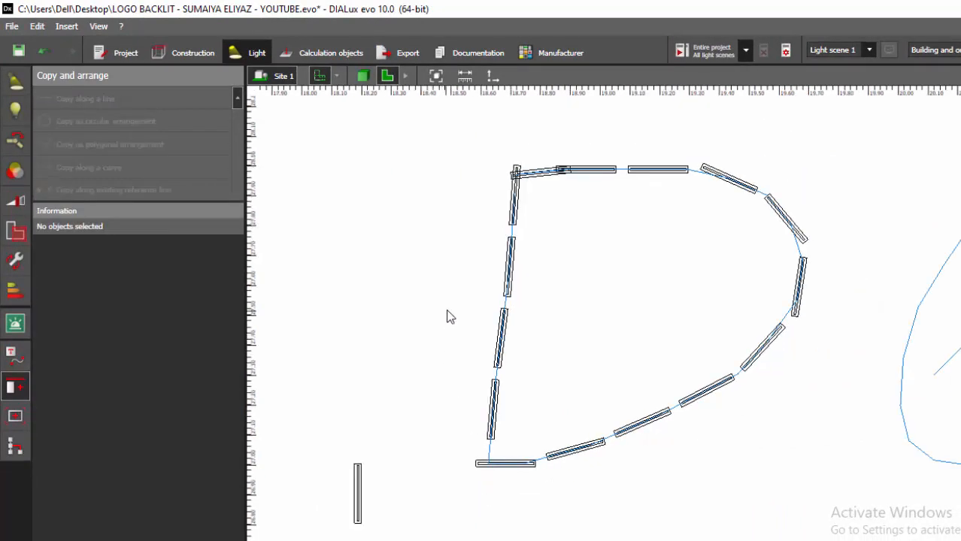
scroll(440, 274, "down", 1)
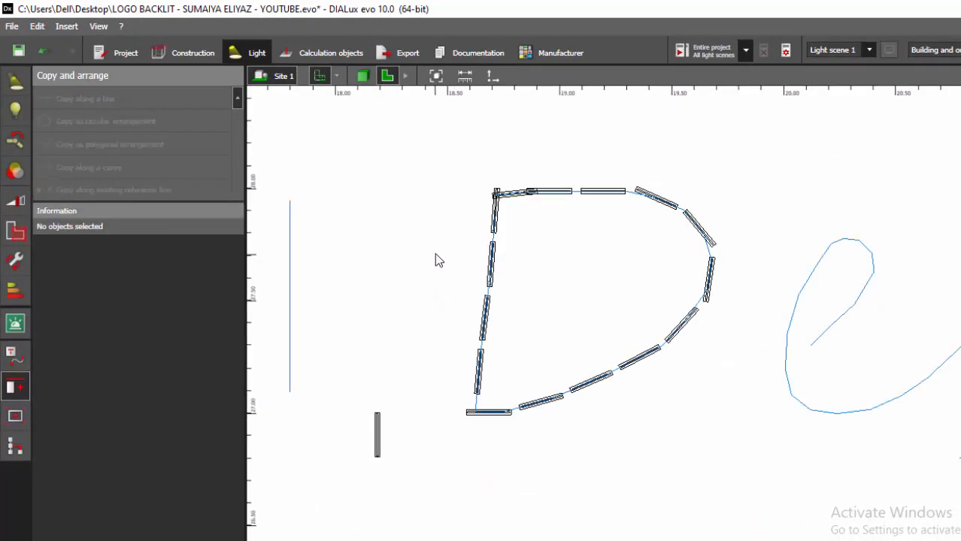
key("ctrl+s")
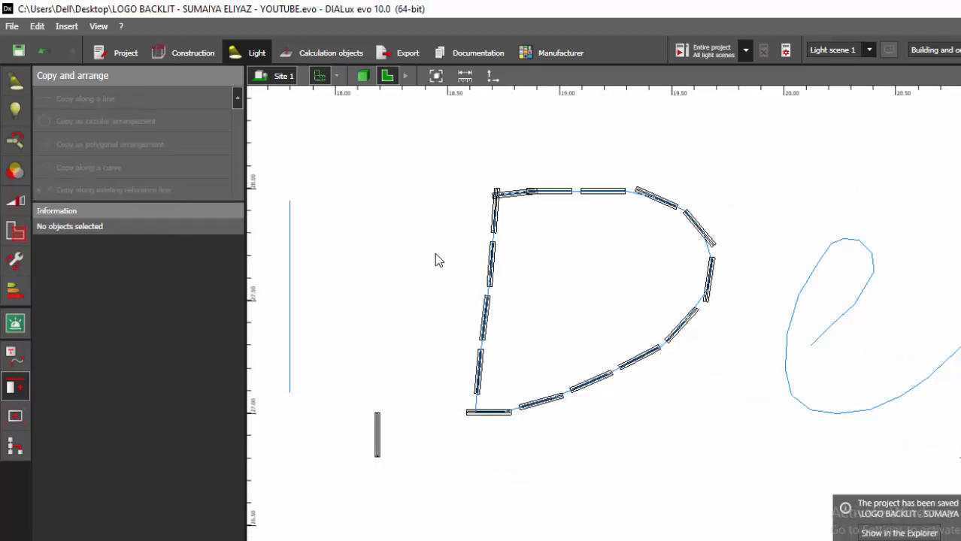
- Copy the luminaire along the e outline reference line with quantity 15, following the curve shape
scroll(435, 256, "down", 3)
scroll(362, 261, "down", 3)
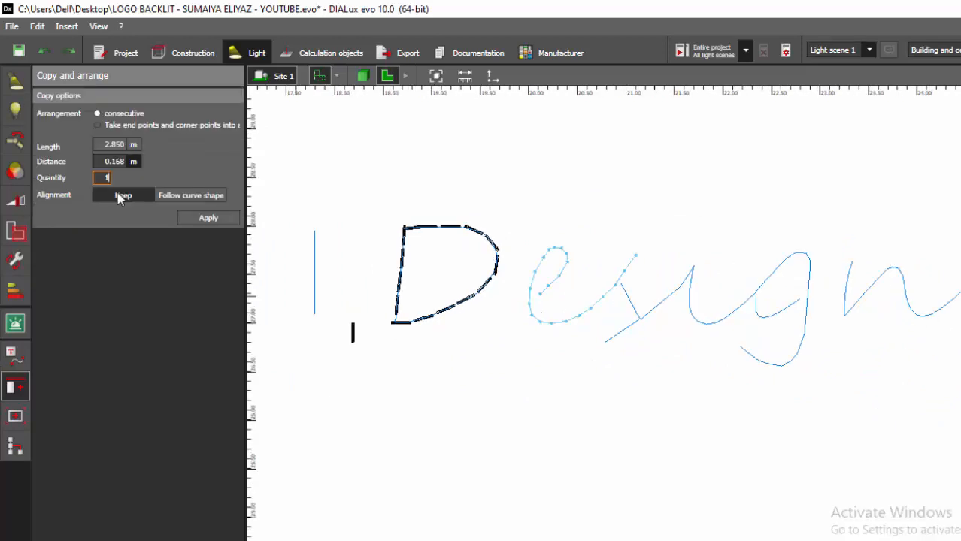
left_click(173, 196)
left_click(209, 235)
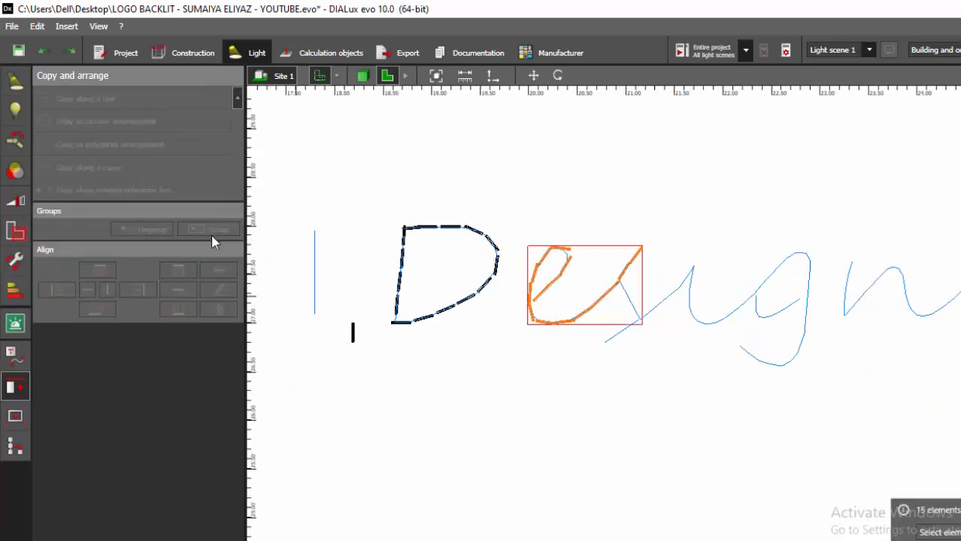
- Reposition the last luminaire at the end of the e's stroke
scroll(570, 293, "up", 2)
scroll(568, 285, "down", 2)
scroll(617, 256, "up", 5)
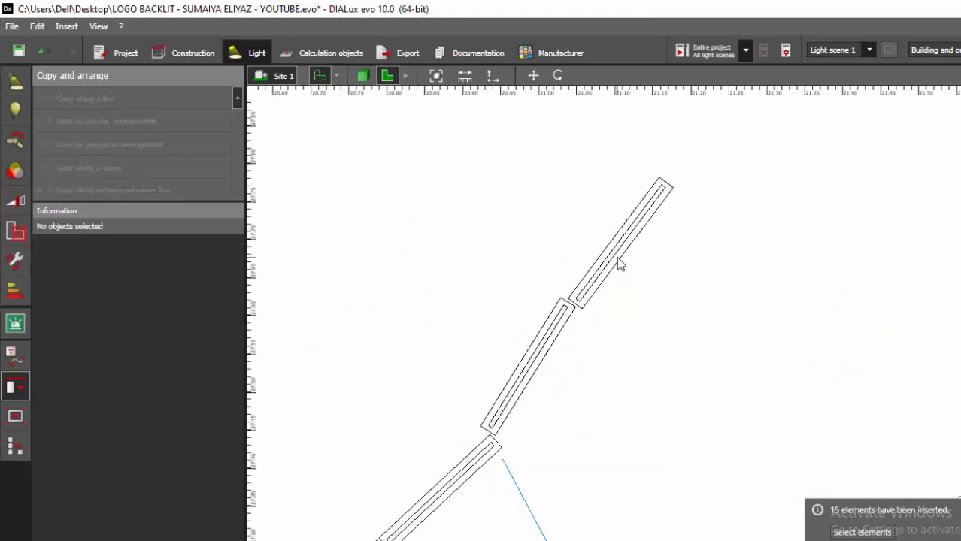
left_click(632, 250)
mouse_move(632, 250)
left_mouse_down()
mouse_move(614, 242)
mouse_move(540, 350)
mouse_move(529, 350)
left_mouse_up()
scroll(672, 236, "down", 8)
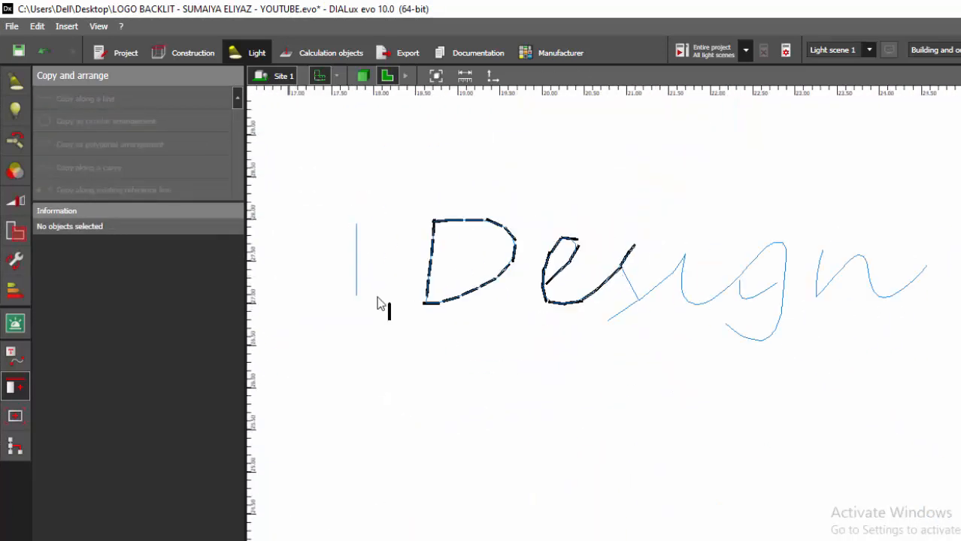
- Copy the luminaire along the g outline reference line, following the curve shape
left_click(390, 321)
left_click(61, 194)
left_click(636, 295)
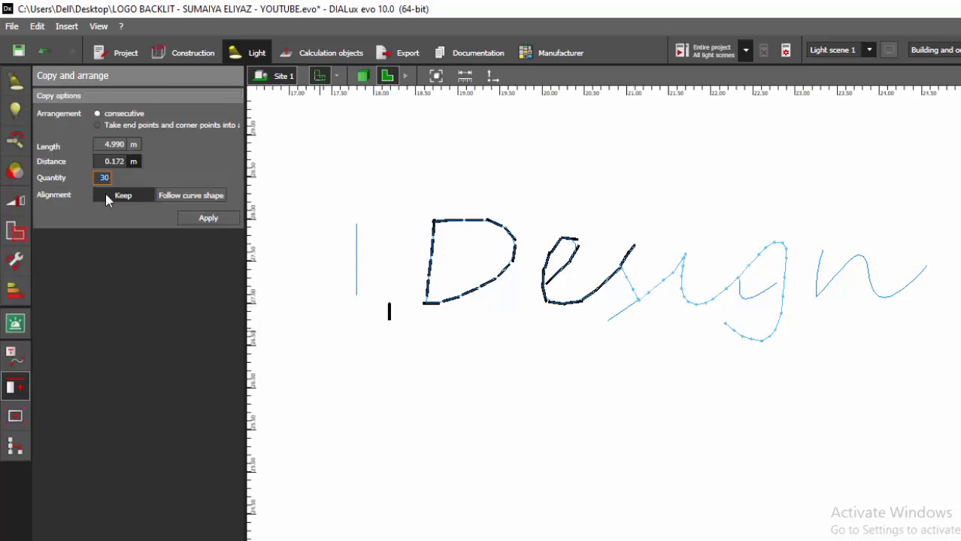
key("Return")
left_click(174, 196)
left_click(208, 236)
- Reposition the luminaire at the top of the g's bowl to follow the outline
scroll(756, 263, "up", 4)
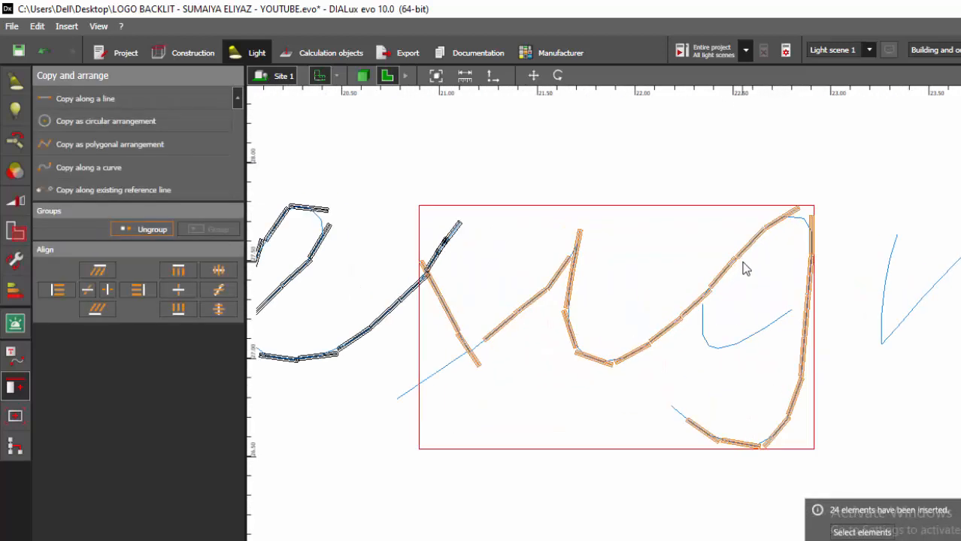
scroll(748, 256, "up", 4)
left_click(798, 208)
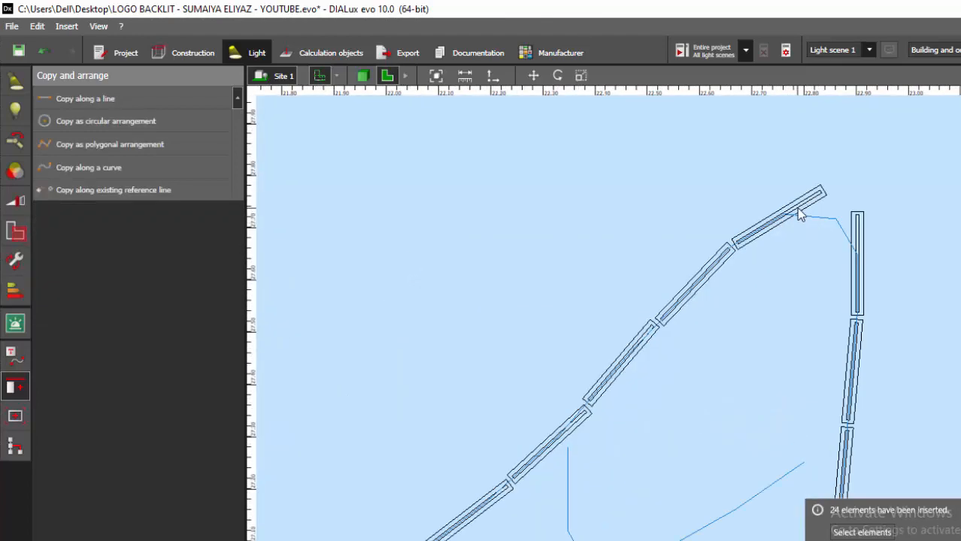
left_click_drag(732, 167, 759, 179)
left_click(670, 176)
scroll(670, 175, "down", 7)
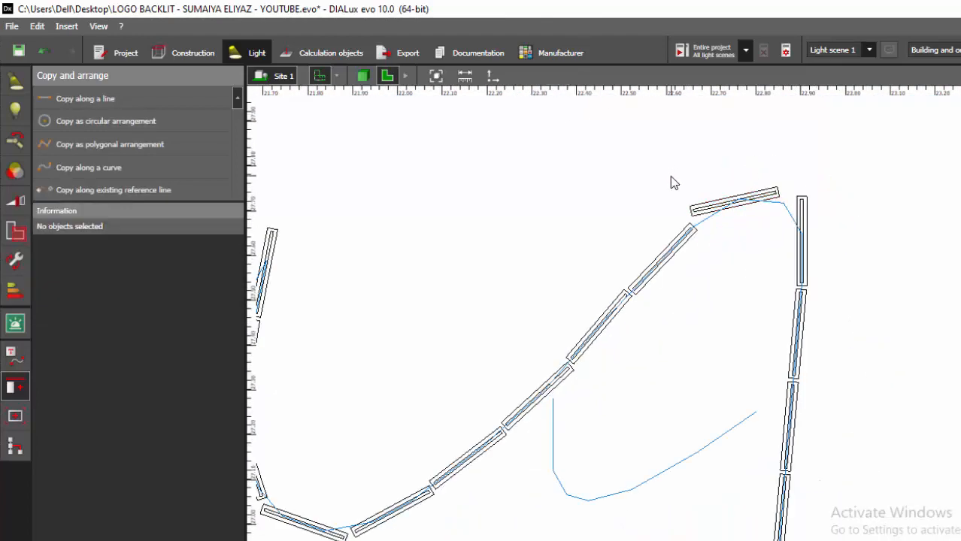
- Inspect the luminaires placed along the g's tail
scroll(655, 368, "up", 2)
scroll(657, 375, "down", 2)
scroll(710, 399, "up", 2)
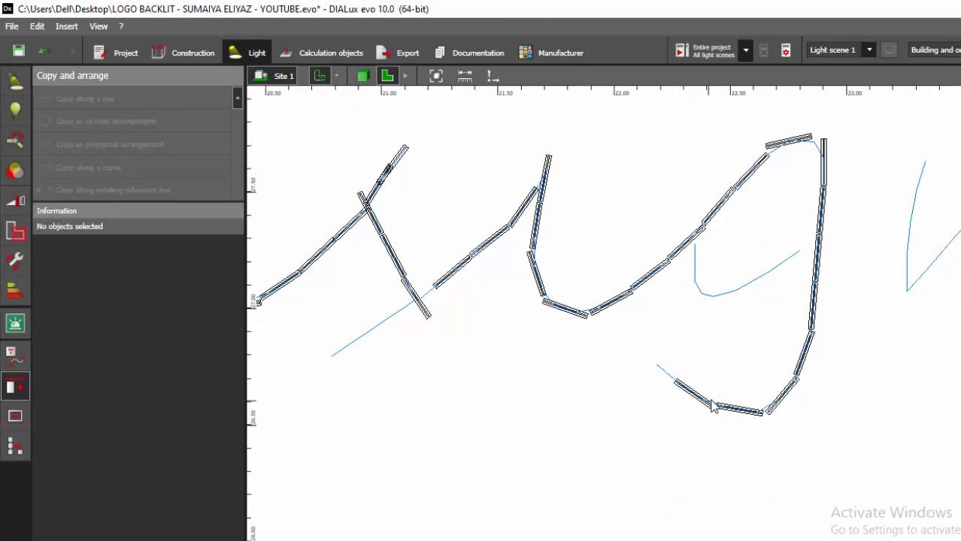
scroll(703, 400, "up", 3)
left_click(696, 397)
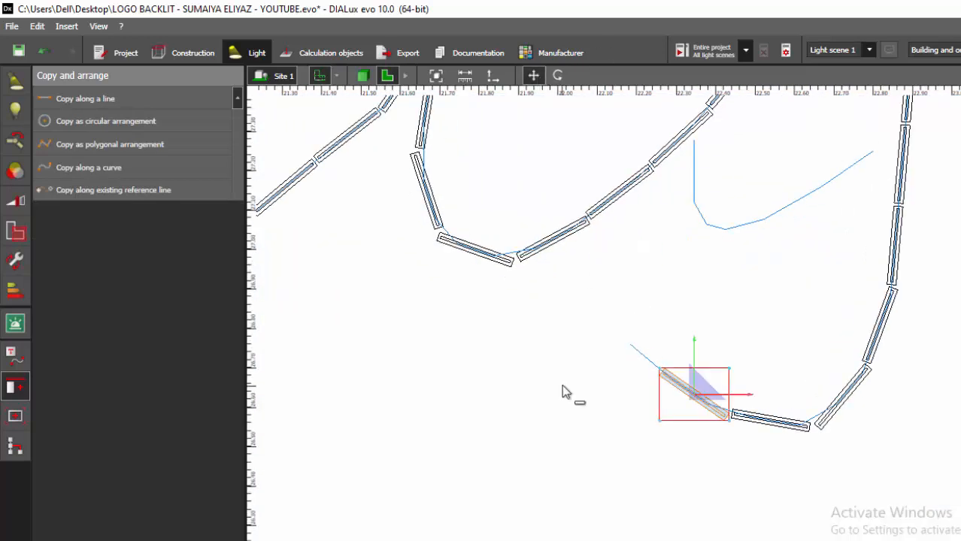
scroll(671, 382, "up", 2)
left_click(841, 294)
scroll(841, 294, "down", 6)
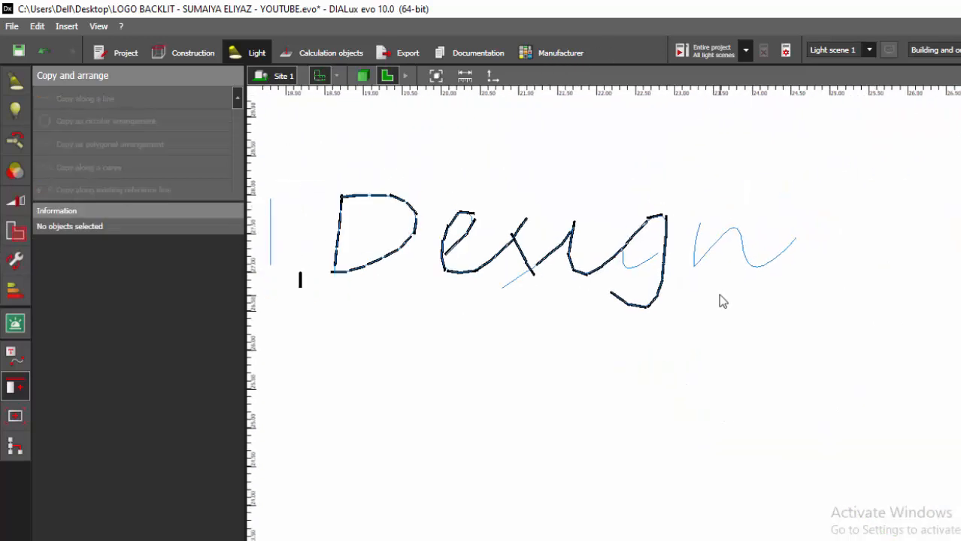
- Copy the luminaire along the n outline reference line with quantity 13
left_click(373, 285)
left_click(113, 189)
scroll(730, 267, "up", 1)
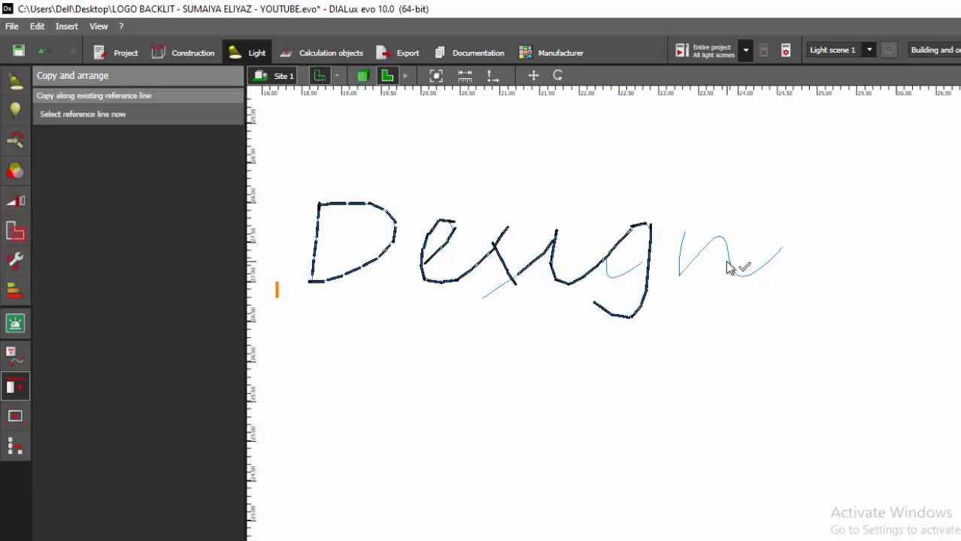
left_click(730, 266)
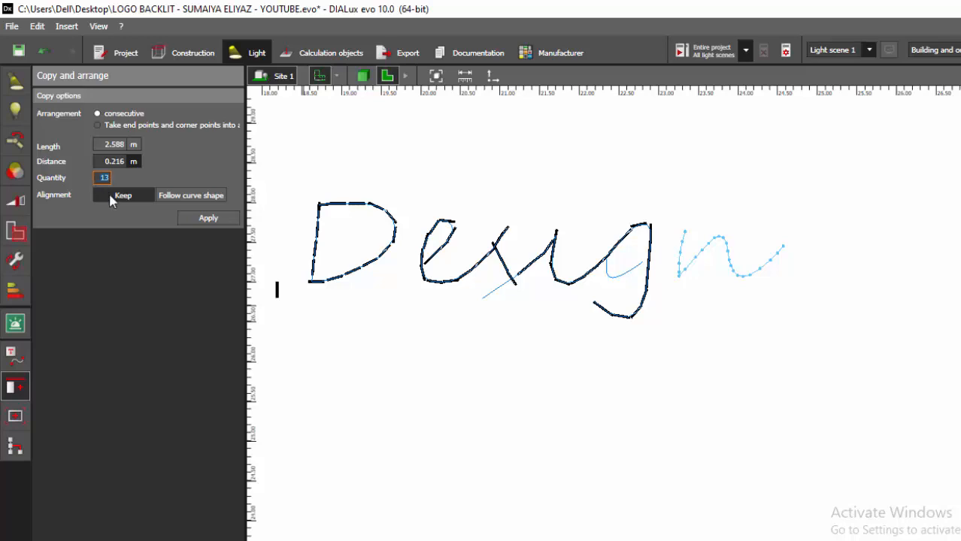
left_click(109, 194)
left_click(197, 235)
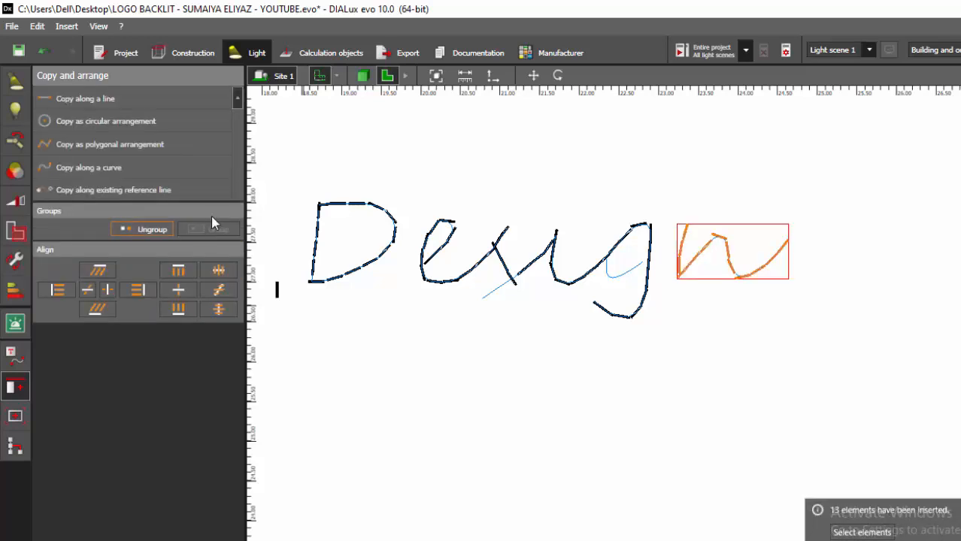
- Rotate the luminaire at the top of the n's arch to lie horizontally along the curve
scroll(790, 207, "up", 10)
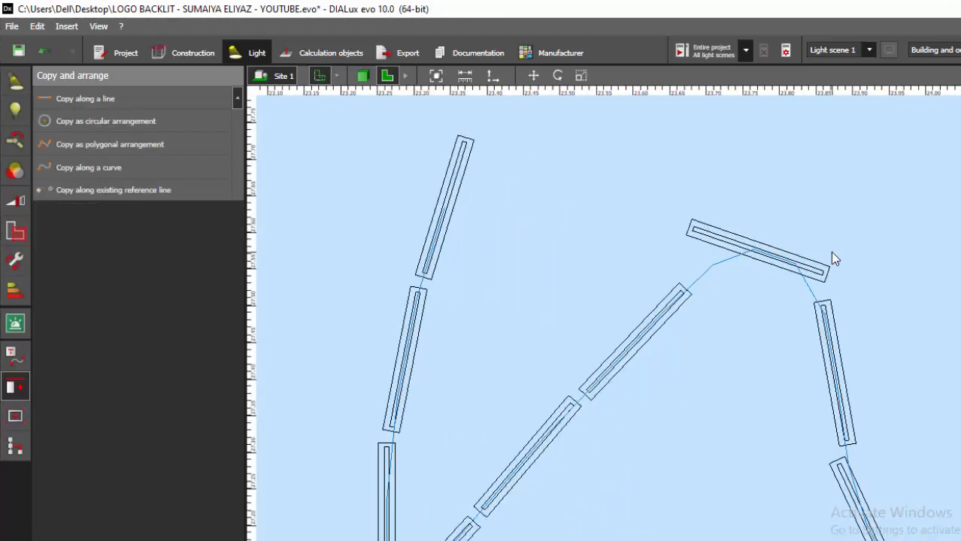
scroll(832, 253, "up", 1)
left_click(704, 236)
left_click(558, 75)
scroll(794, 318, "up", 2)
left_click_drag(758, 177, 740, 182)
key("Escape")
key("Escape")
- Move the last luminaire at the end of the n's stroke back along the curve
scroll(771, 214, "down", 10)
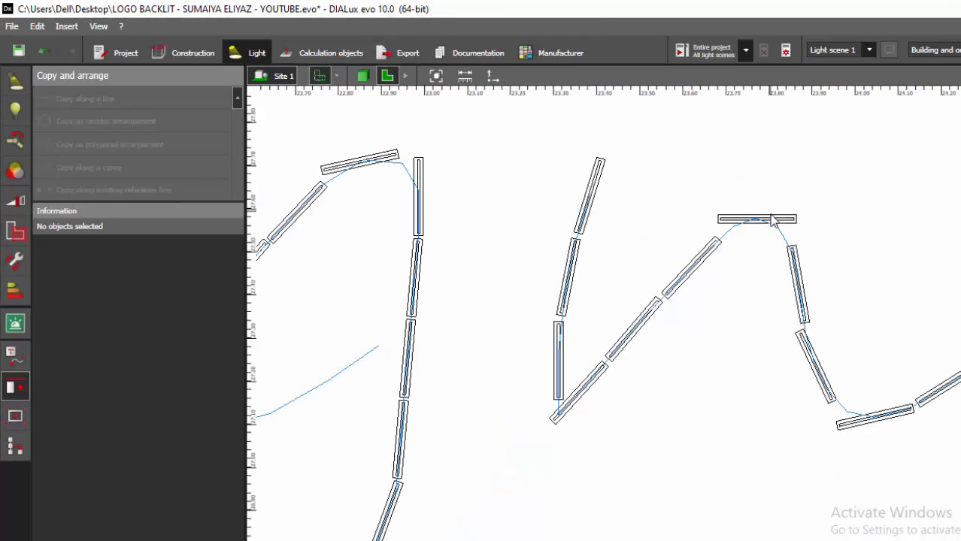
scroll(773, 219, "down", 5)
scroll(874, 232, "up", 8)
left_click(870, 233)
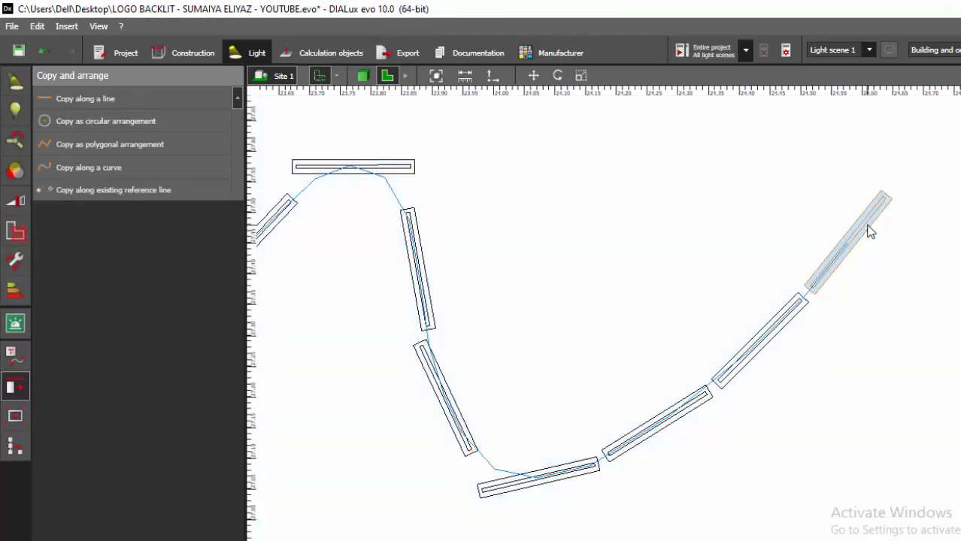
left_click(535, 76)
scroll(862, 251, "up", 1)
left_click_drag(840, 242, 792, 293)
key("Escape")
key("Escape")
scroll(873, 233, "down", 3)
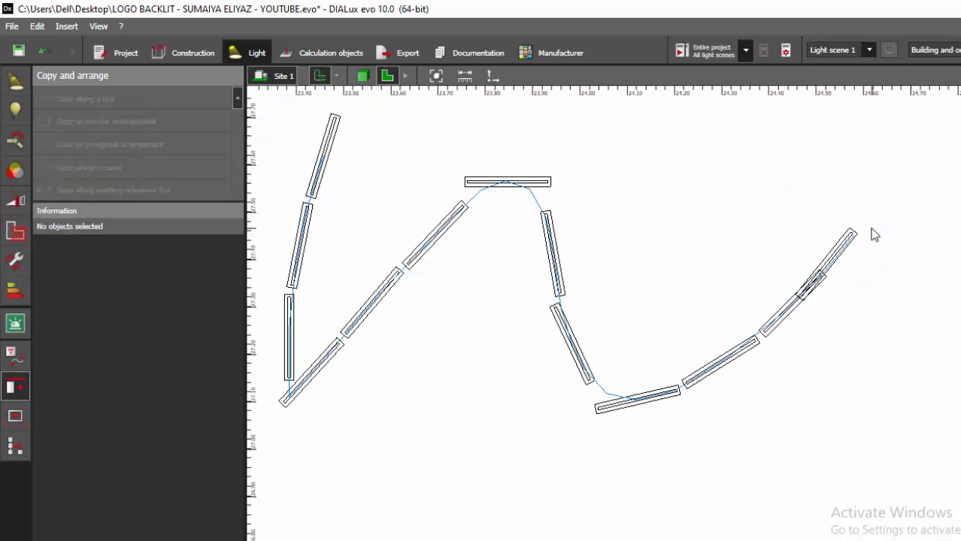
- Copy the luminaire along the g's short inner curve reference line with quantity 4, following the curve shape
scroll(874, 233, "down", 3)
scroll(339, 305, "down", 2)
left_click(311, 299)
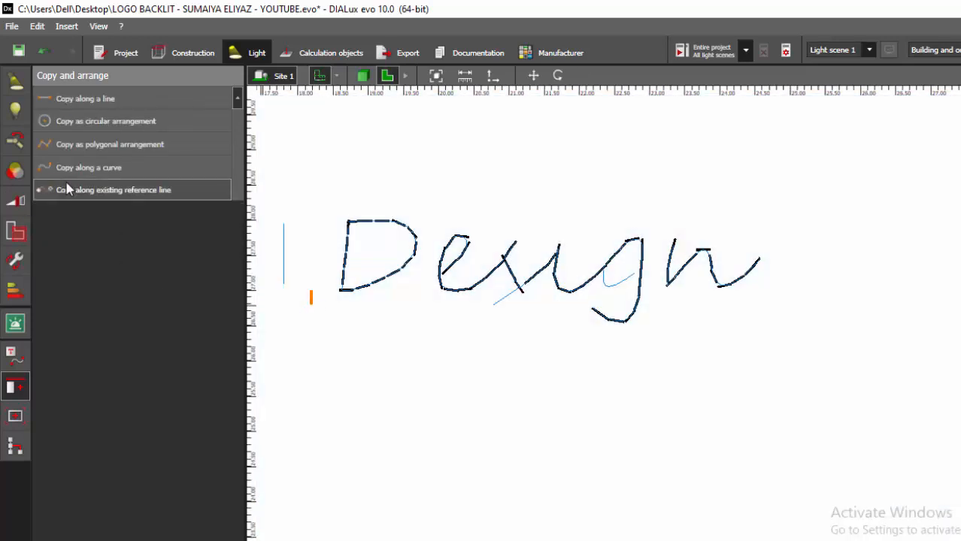
left_click(66, 189)
scroll(519, 301, "up", 3)
left_click(624, 280)
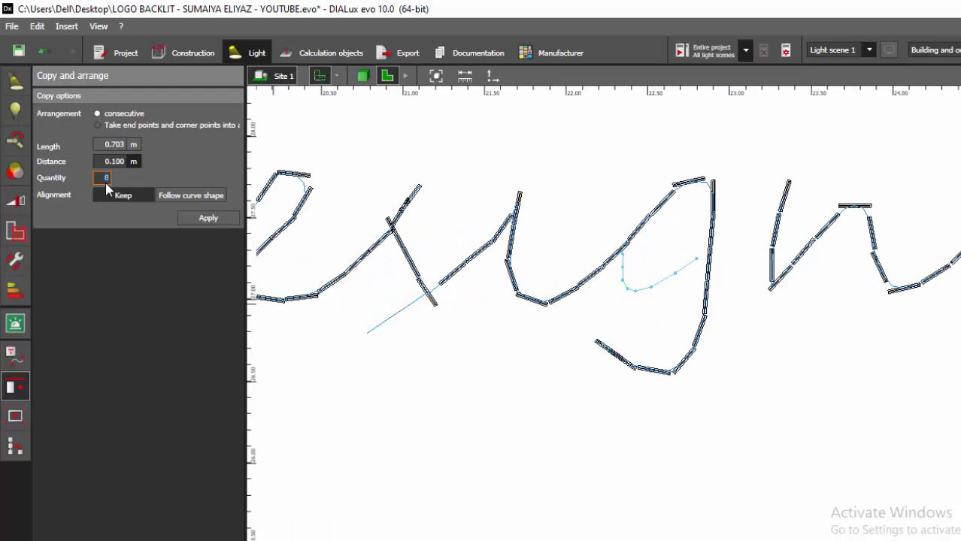
type("4")
key("Return")
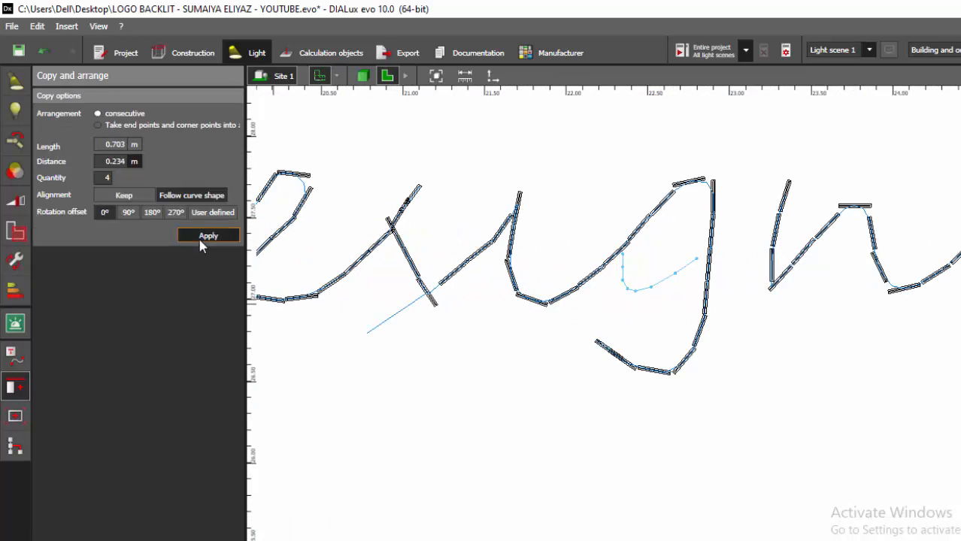
left_click(207, 236)
- Copy the luminaire along the g's inner curve reference line again with quantity 5, following the curve shape
scroll(655, 240, "down", 3)
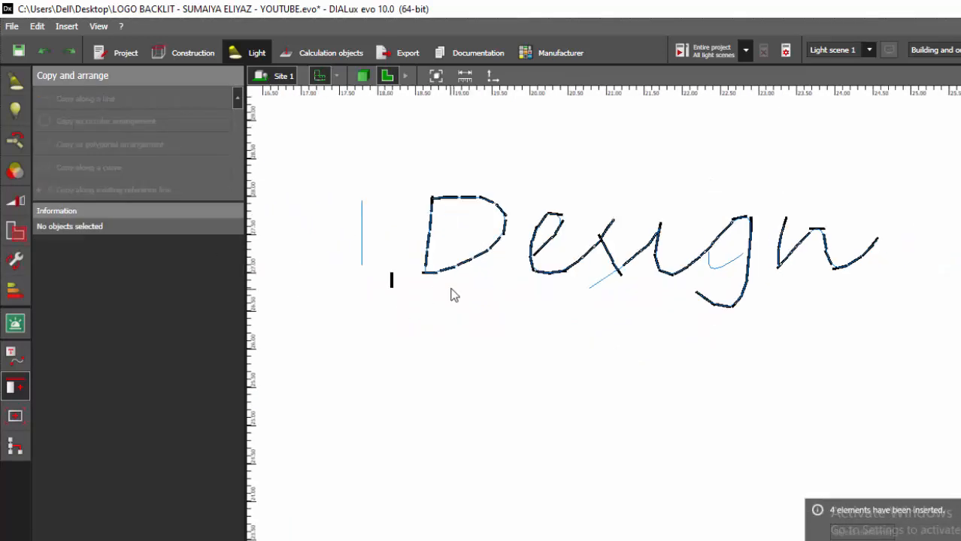
left_click(390, 282)
left_click(392, 284)
scroll(392, 284, "up", 2)
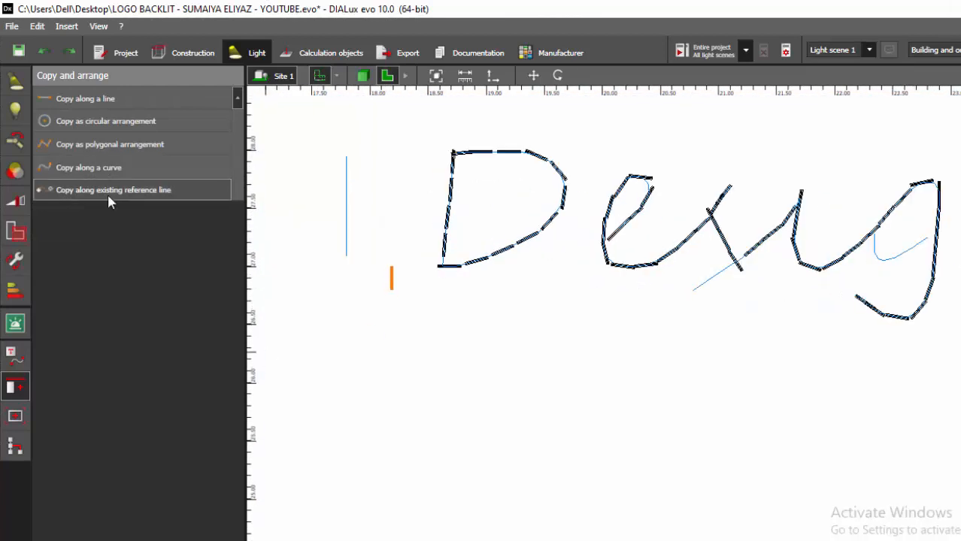
left_click(108, 193)
left_click(904, 253)
left_click(105, 178)
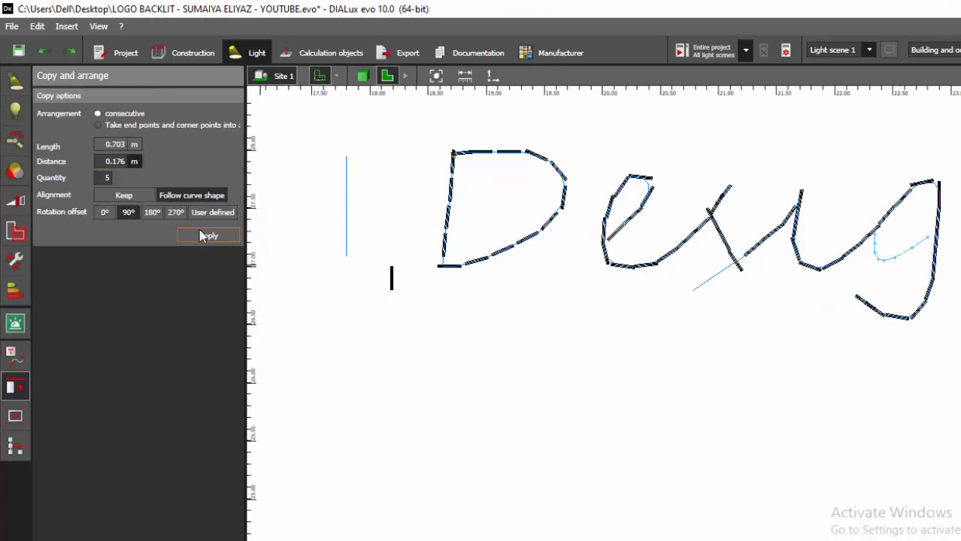
left_click(207, 234)
scroll(890, 209, "up", 2)
scroll(933, 222, "up", 3)
left_click(937, 220)
scroll(937, 220, "down", 2)
scroll(809, 247, "down", 4)
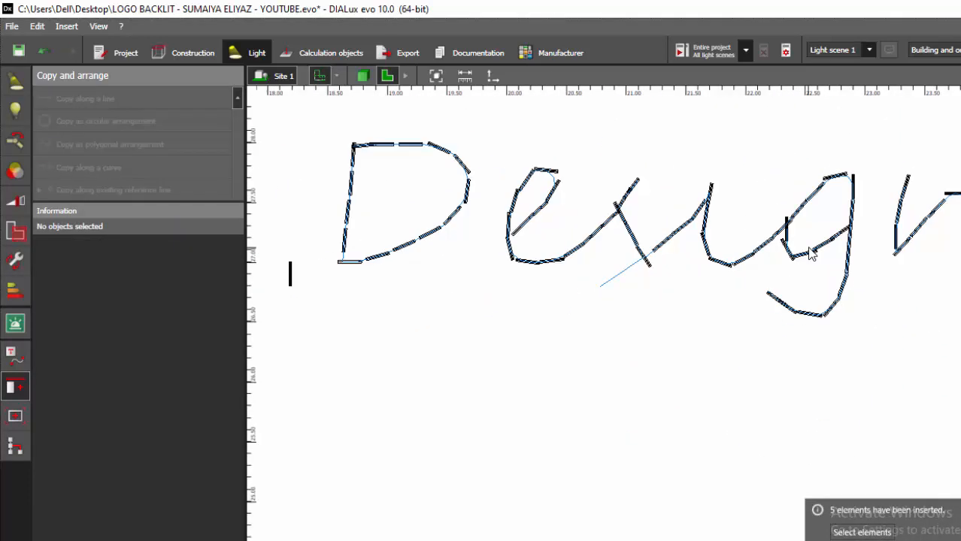
- Copy the luminaire along the diagonal tail reference line below the s with quantity 3, following the curve shape
left_click(421, 269)
left_click(537, 77)
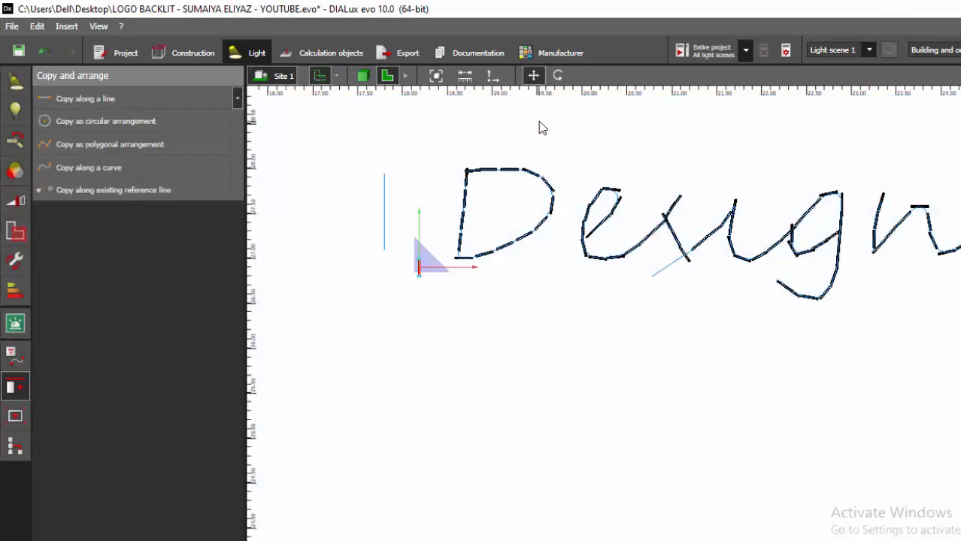
scroll(502, 168, "up", 2)
left_click(339, 229)
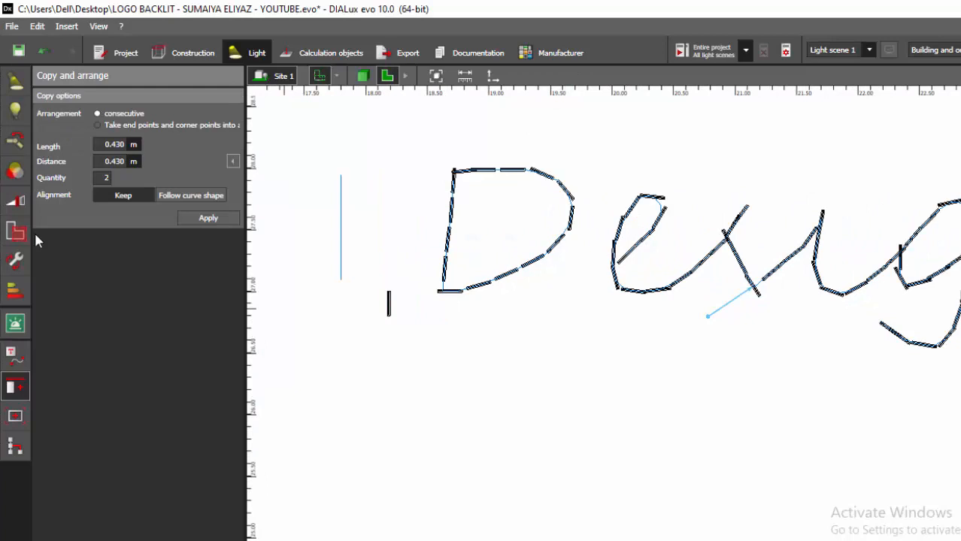
left_click(181, 198)
left_click(105, 178)
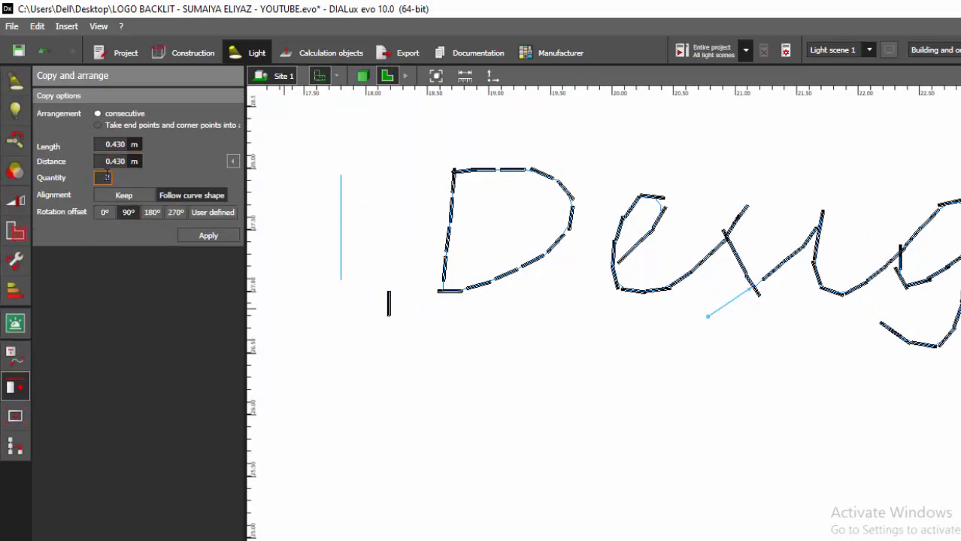
type("3")
left_click(200, 237)
- Move the end luminaire of the s's tail up along the stroke
scroll(774, 307, "up", 2)
left_click(773, 307)
scroll(672, 323, "up", 3)
left_click(511, 320)
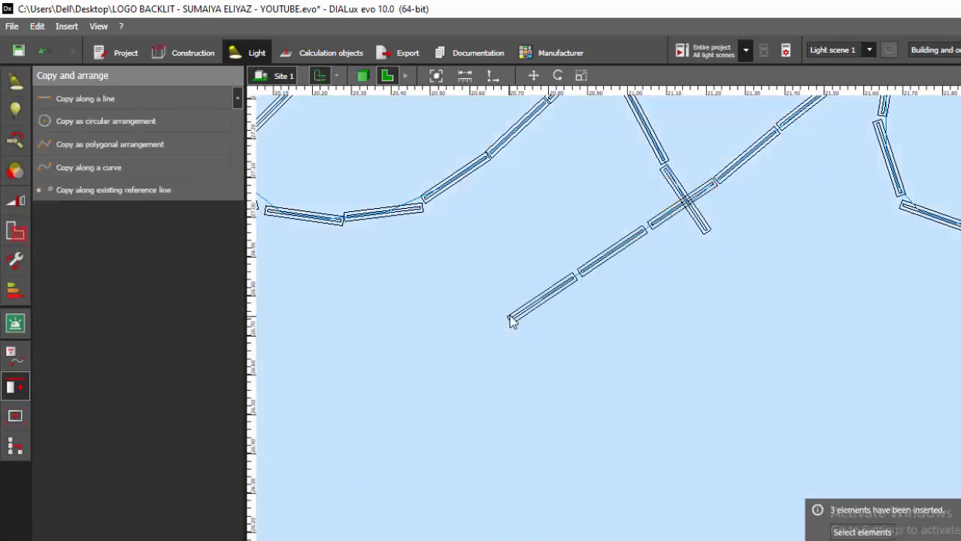
scroll(511, 320, "up", 1)
left_click(535, 77)
left_click_drag(550, 295, 588, 266)
left_click(585, 227)
scroll(586, 226, "down", 6)
scroll(591, 290, "down", 2)
scroll(331, 272, "up", 2)
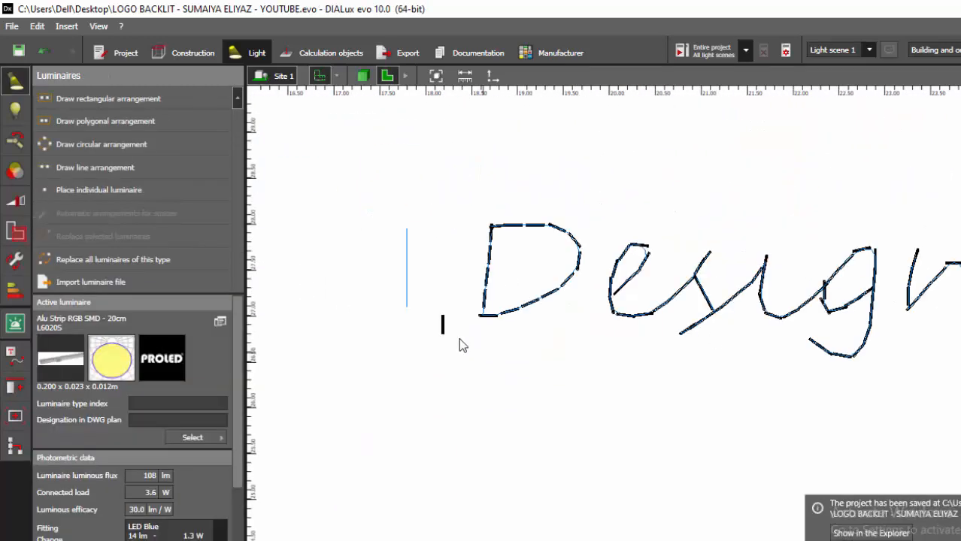
- Delete the standalone source luminaire beside the logo
scroll(459, 346, "up", 2)
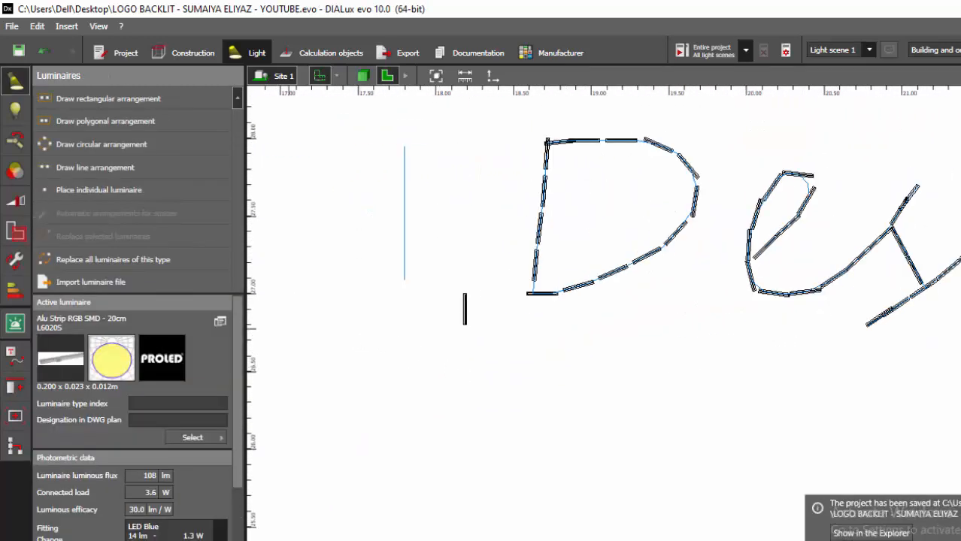
left_click(466, 309)
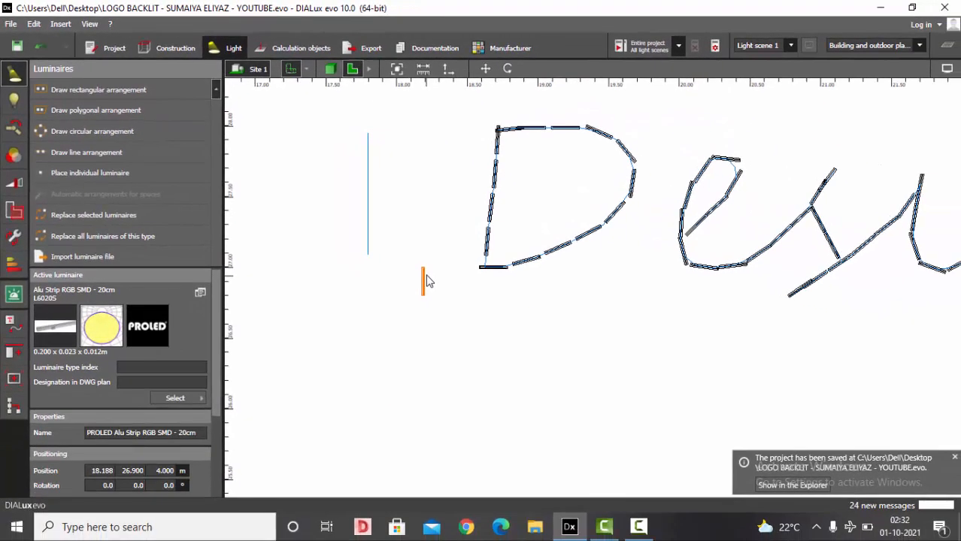
key("Delete")
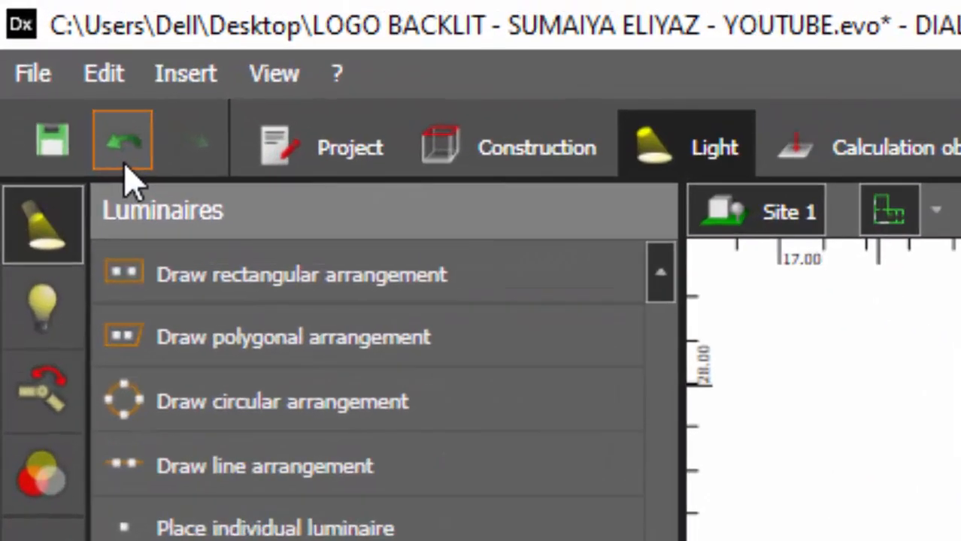
- Undo and redo the luminaire deletion, then save the project
left_click(125, 167)
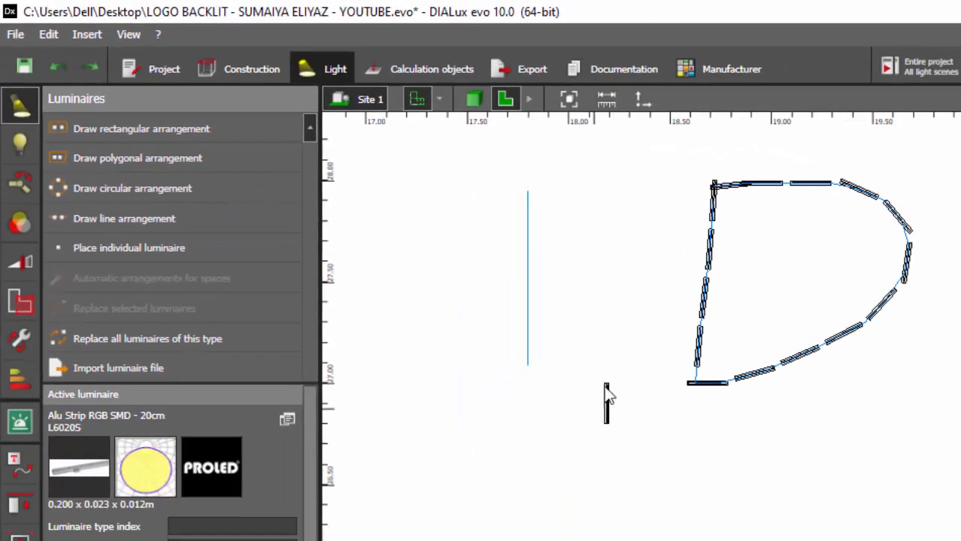
left_click(92, 72)
key("ctrl+s")
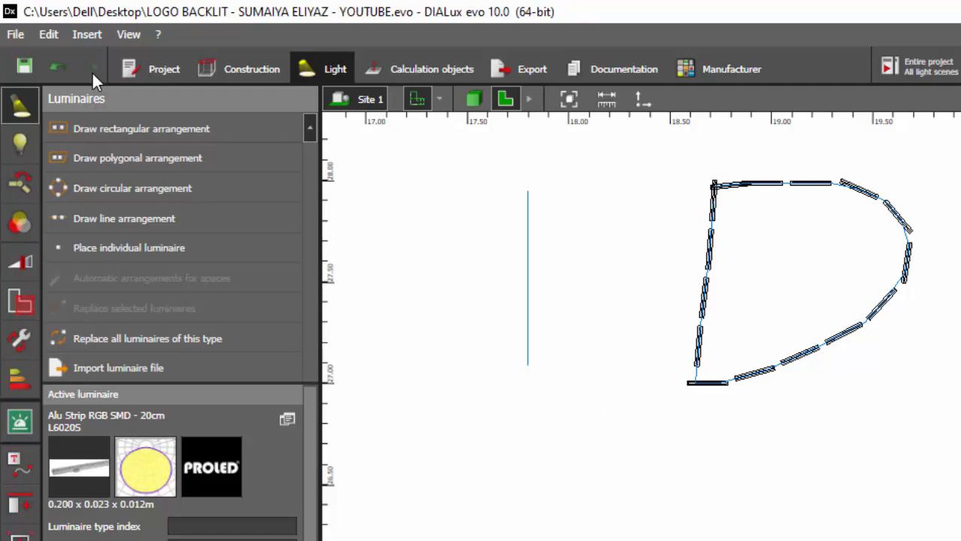
- Select all luminaires of the Design logo and combine them into one group
scroll(430, 339, "down", 3)
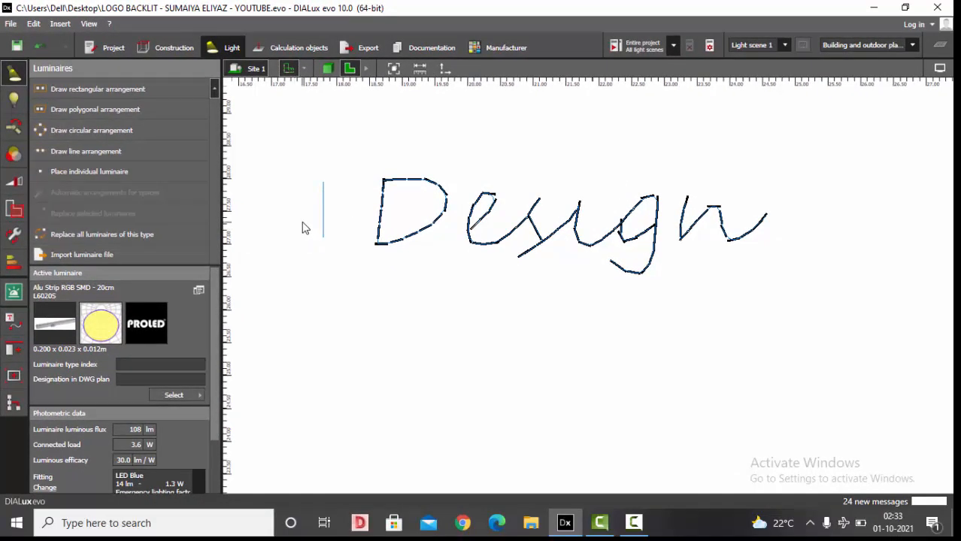
left_click_drag(355, 154, 810, 314)
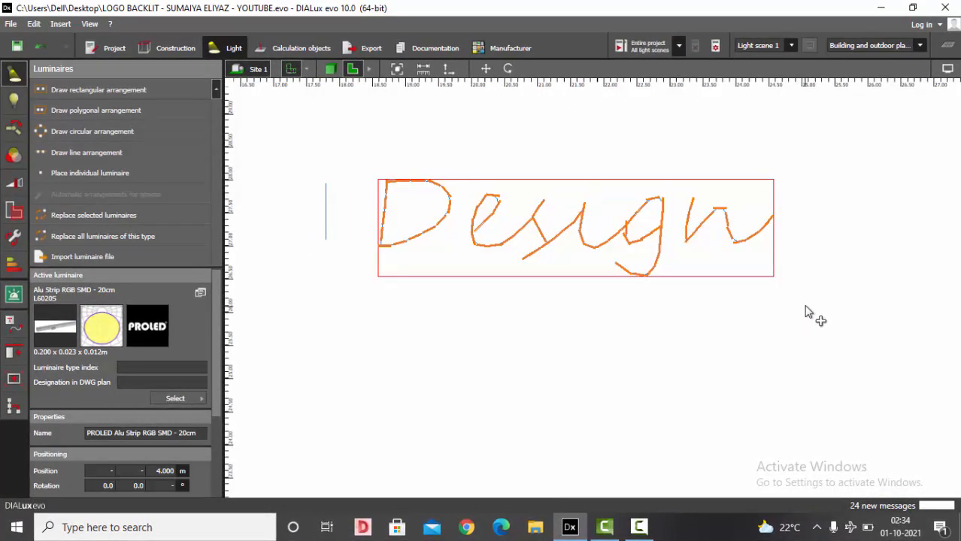
left_click(14, 353)
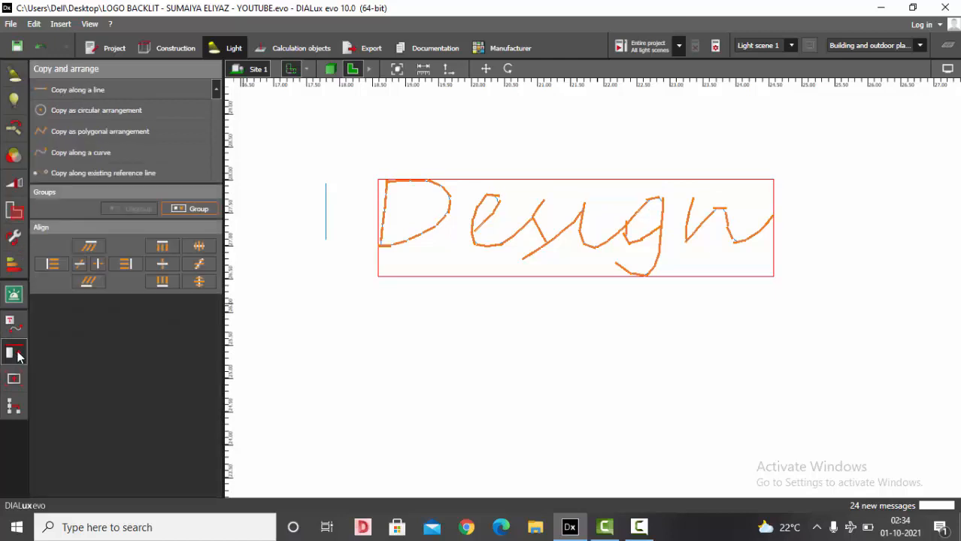
left_click(369, 68)
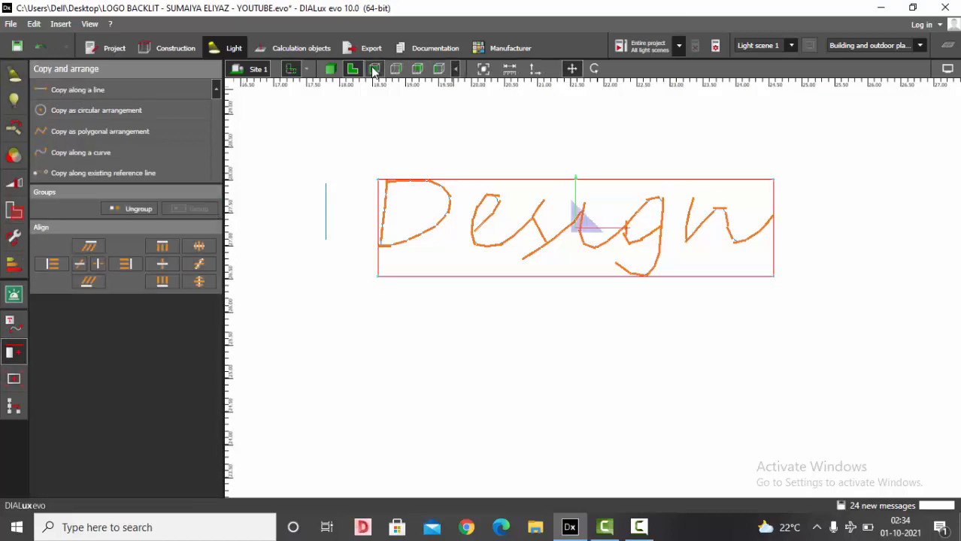
- Show the luminaires' light distribution bodies and inspect the grouped logo luminaires on the facade
left_click(375, 69)
scroll(464, 302, "up", 4)
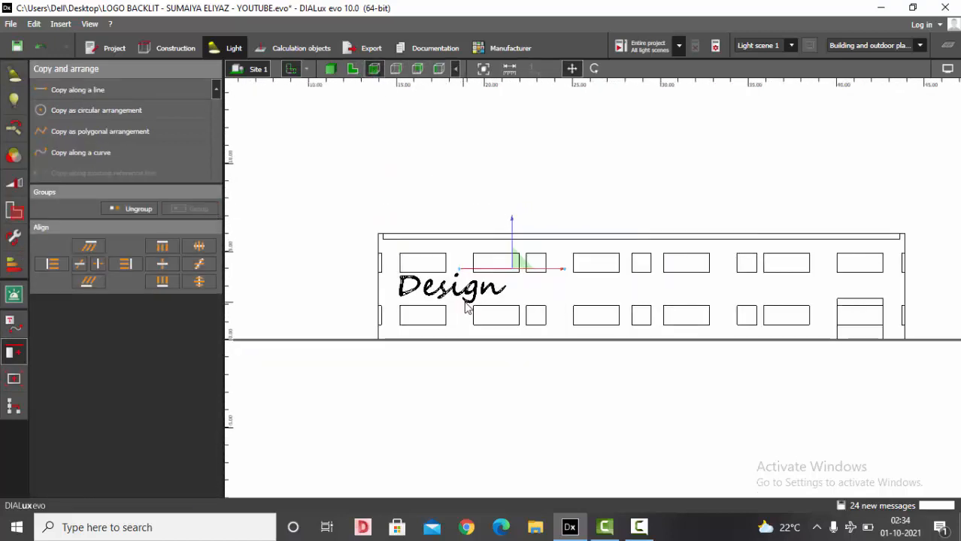
left_click(948, 68)
left_click(799, 87)
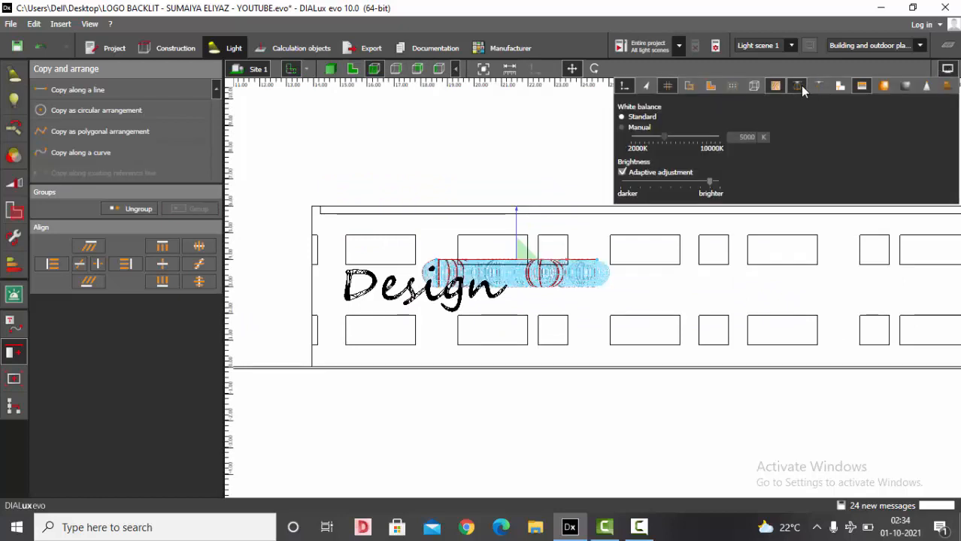
scroll(502, 286, "up", 5)
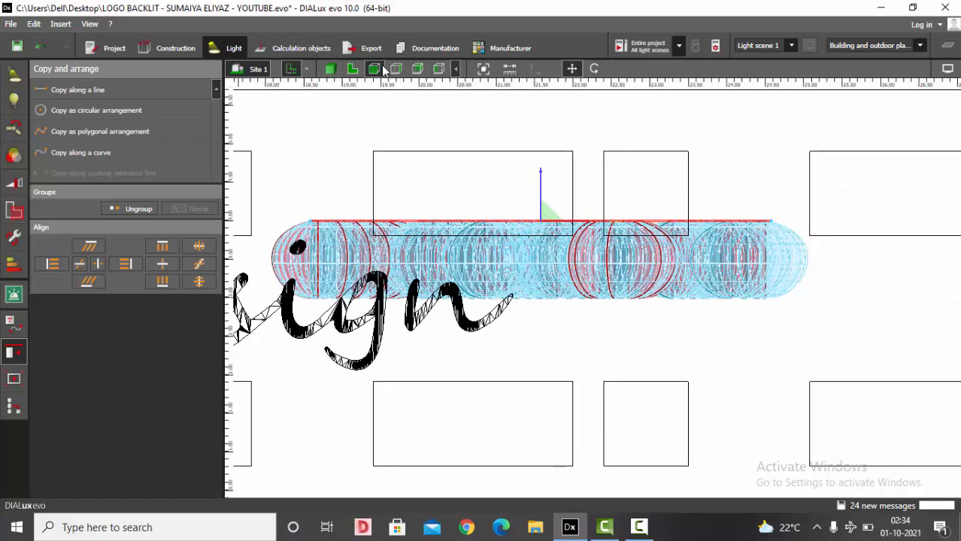
scroll(704, 173, "down", 1)
scroll(704, 174, "down", 1)
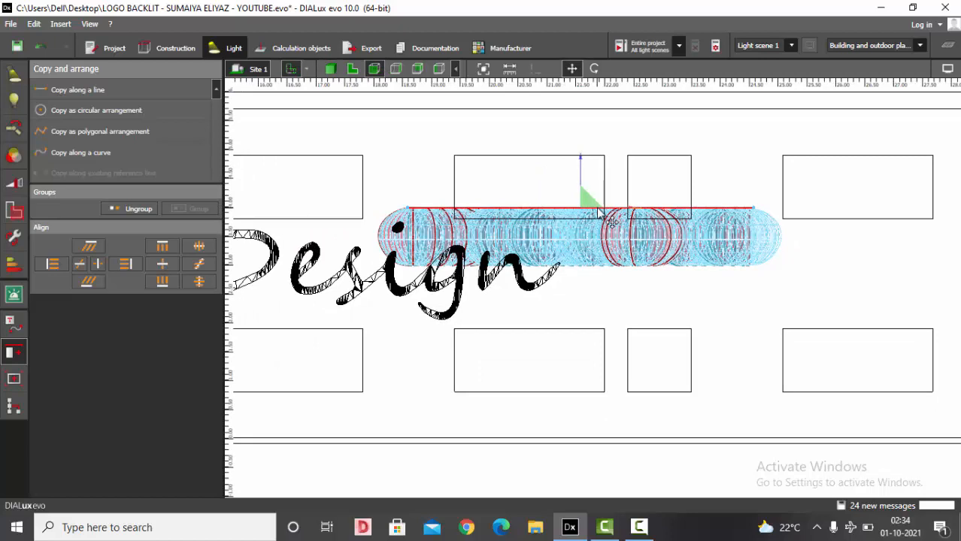
scroll(727, 261, "down", 3)
scroll(425, 264, "up", 2)
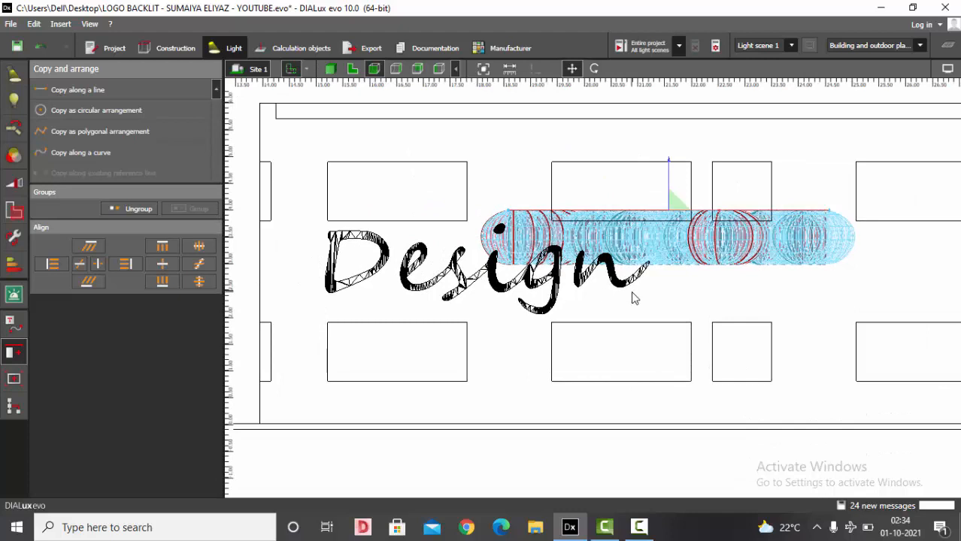
- In side view, rotate the luminaire group 90° so the strips face the facade wall
left_click(417, 69)
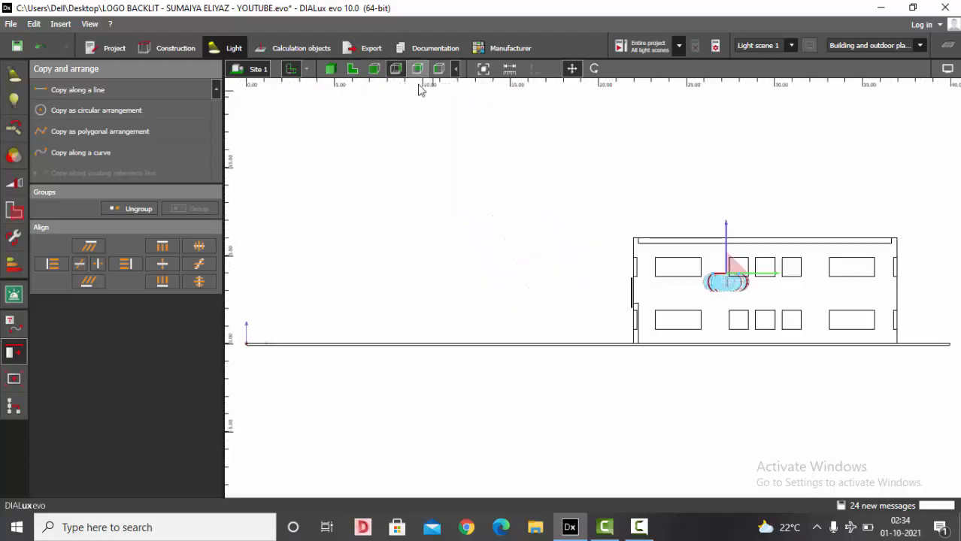
scroll(710, 316, "up", 3)
left_click_drag(752, 255, 524, 243)
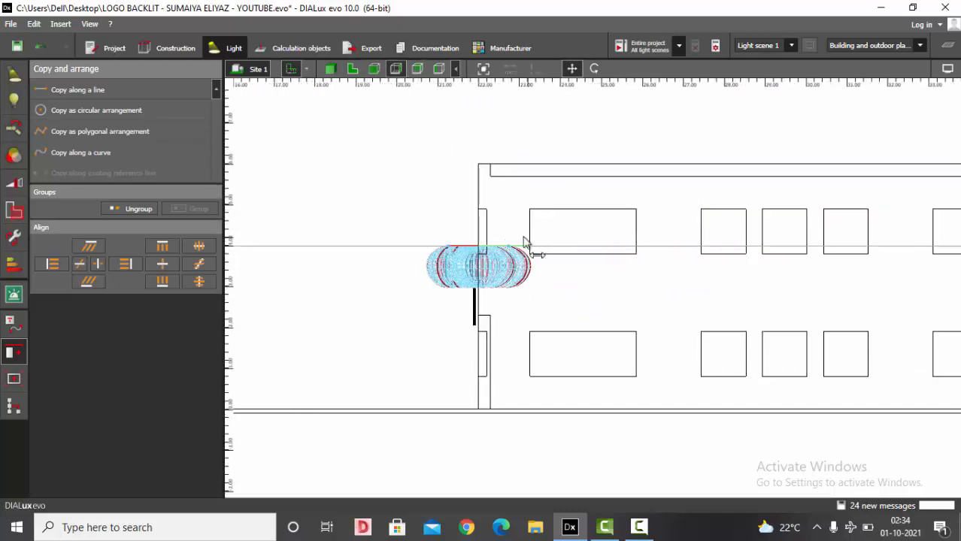
scroll(380, 312, "up", 5)
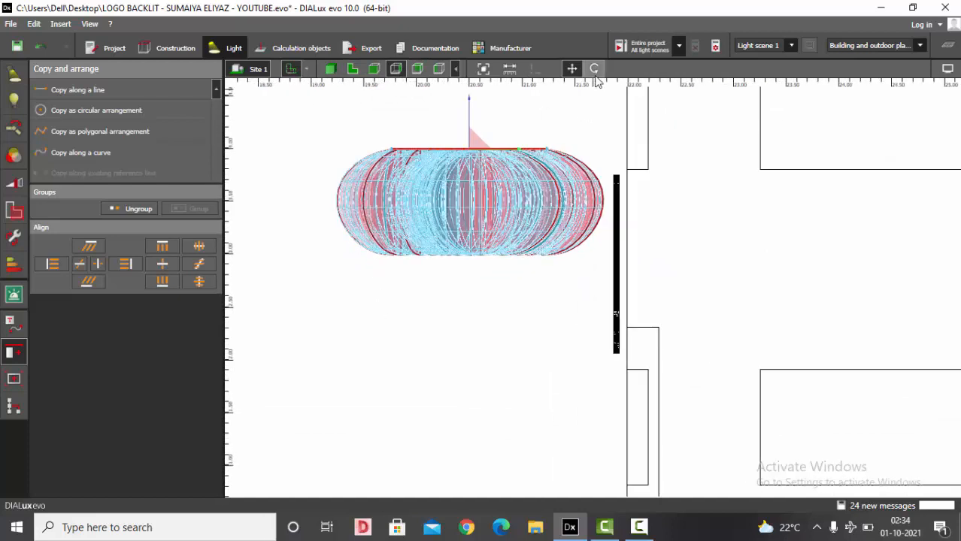
left_click(594, 69)
left_click_drag(532, 150, 468, 117)
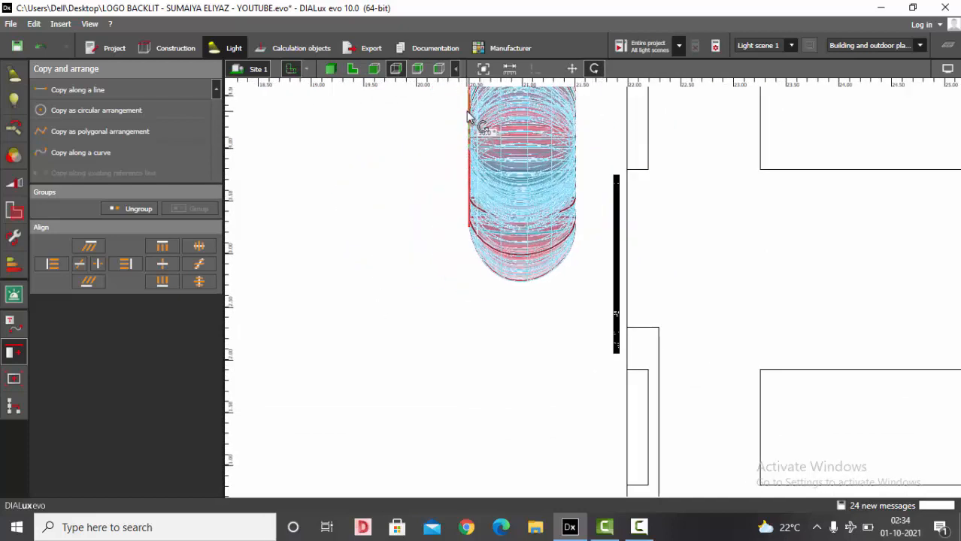
- Move the rotated luminaire group back against the facade wall surface
scroll(464, 244, "down", 4)
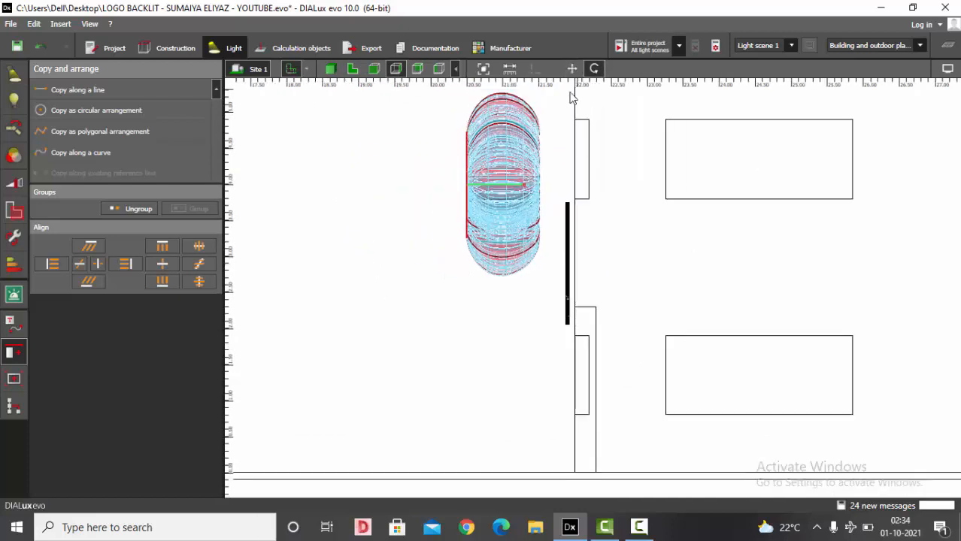
scroll(571, 159, "up", 1)
left_click(573, 70)
scroll(518, 123, "up", 2)
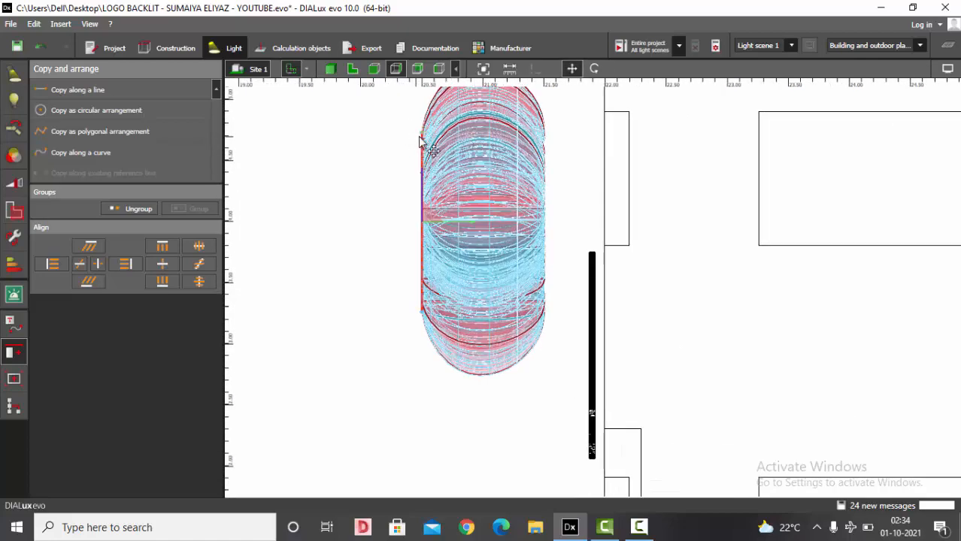
left_click_drag(424, 138, 605, 270)
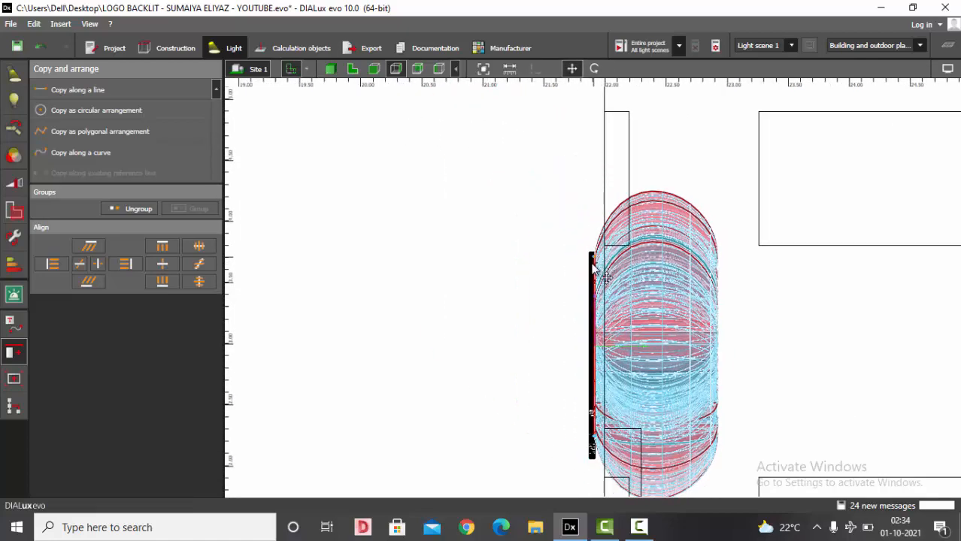
- In front view, move the luminaire group onto the Design logo outline and align it with the letters
scroll(594, 248, "up", 2)
scroll(579, 222, "up", 2)
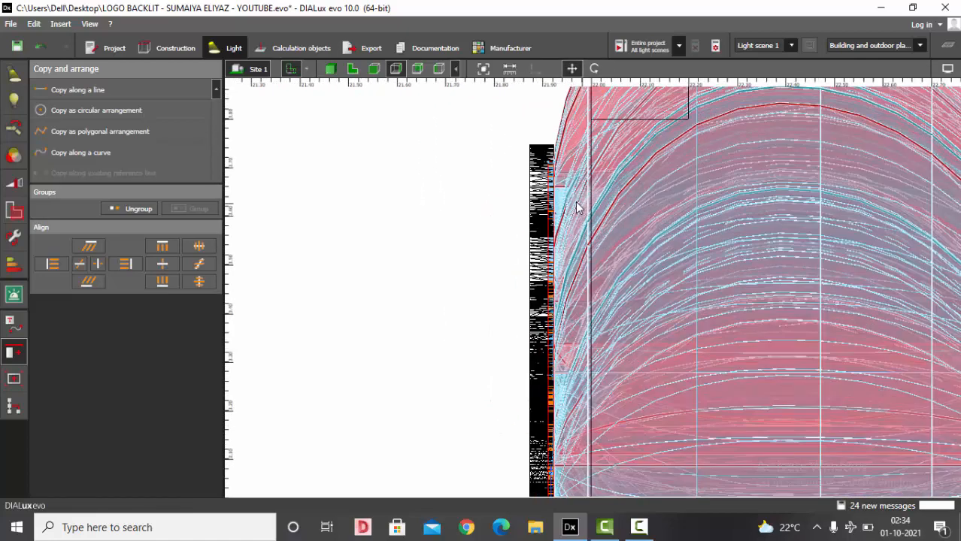
left_click(374, 69)
scroll(485, 293, "up", 2)
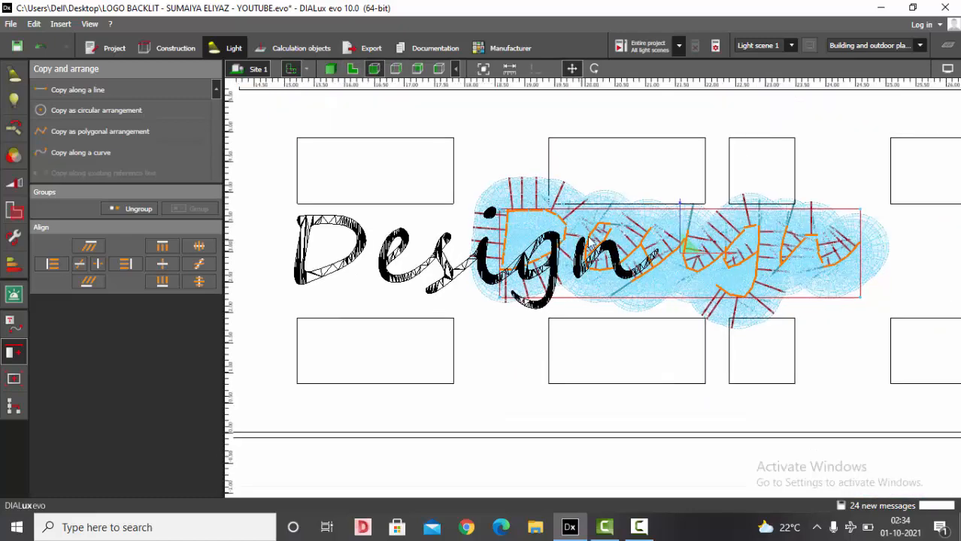
left_click_drag(511, 302, 298, 304)
scroll(270, 247, "up", 3)
scroll(315, 239, "up", 3)
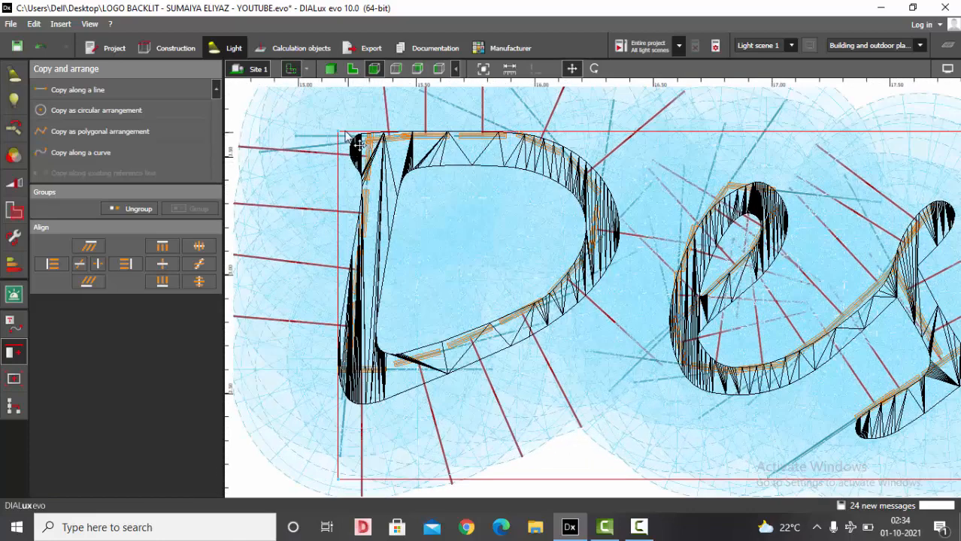
left_click_drag(345, 135, 351, 151)
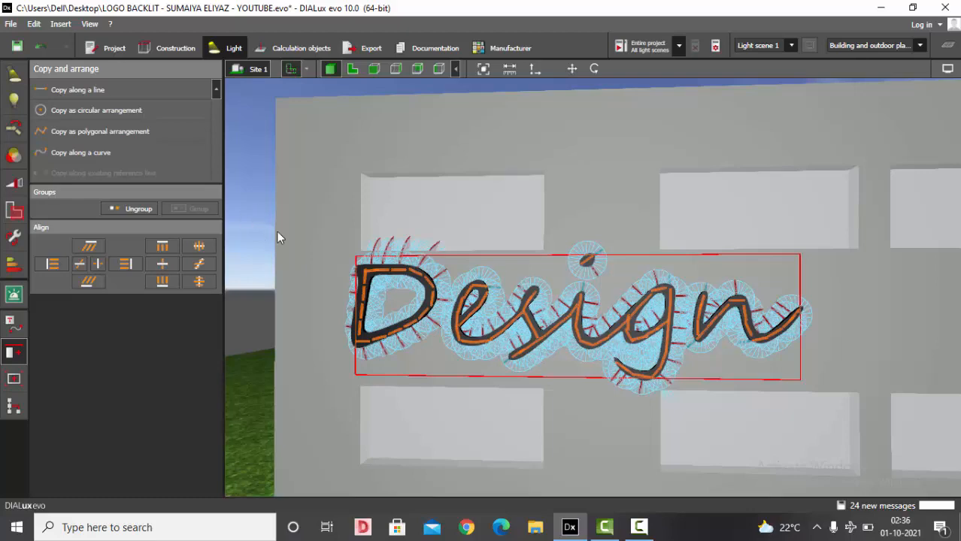
- Set the active strip luminaires' lamp fitting to 1 x LED Green
scroll(276, 230, "down", 3)
scroll(436, 204, "up", 2)
scroll(745, 151, "down", 2)
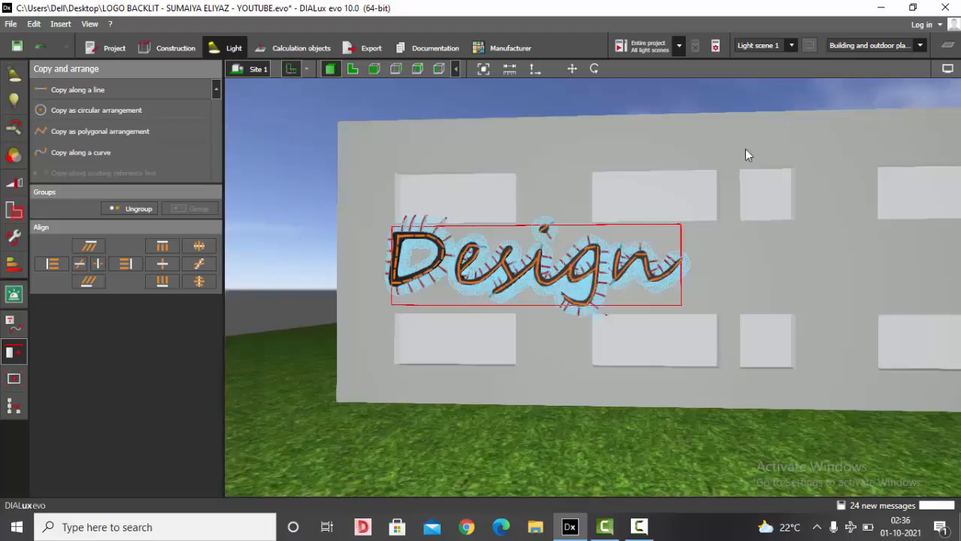
scroll(627, 201, "up", 1)
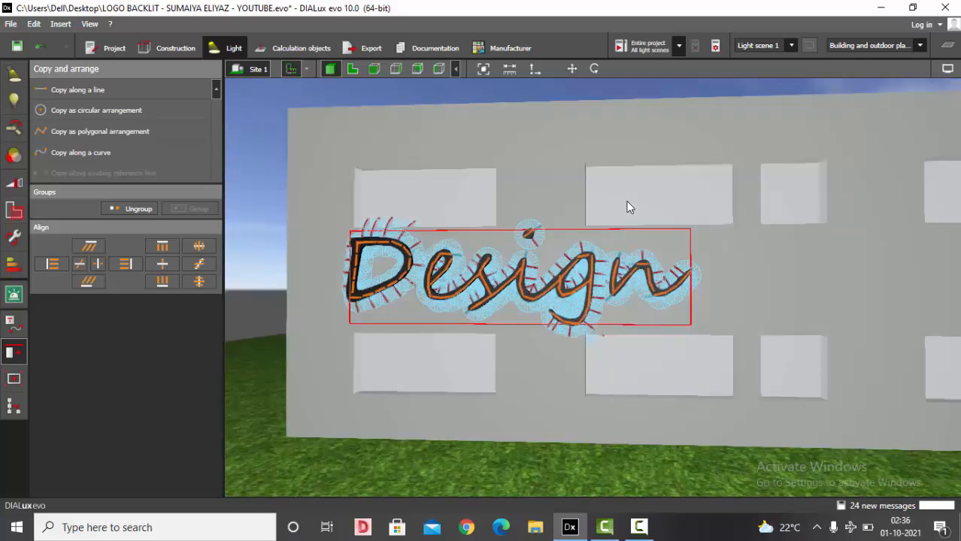
left_click(13, 73)
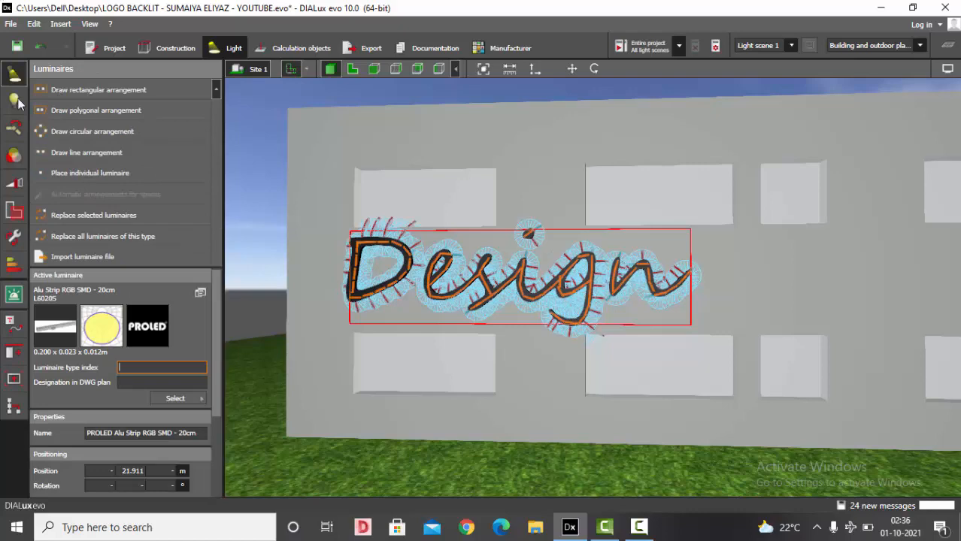
left_click(14, 100)
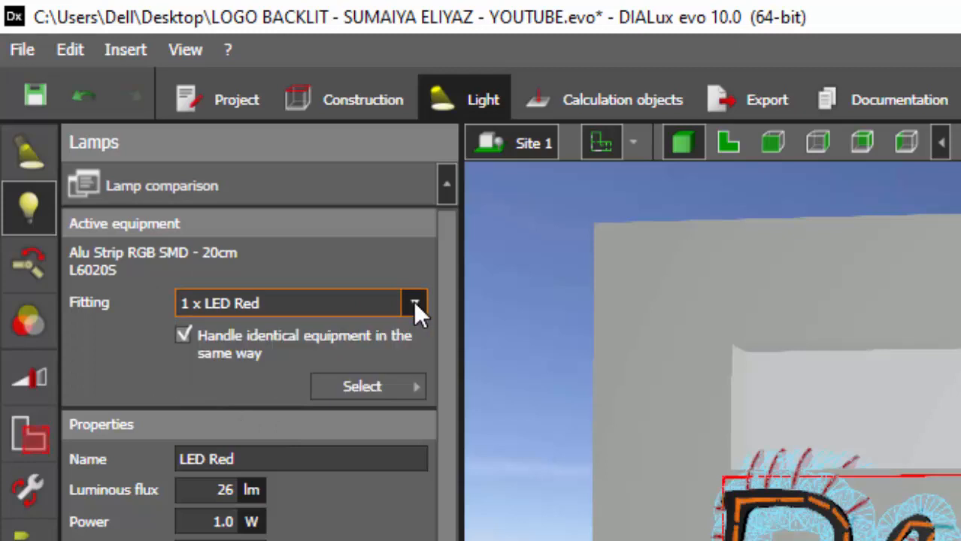
left_click(415, 304)
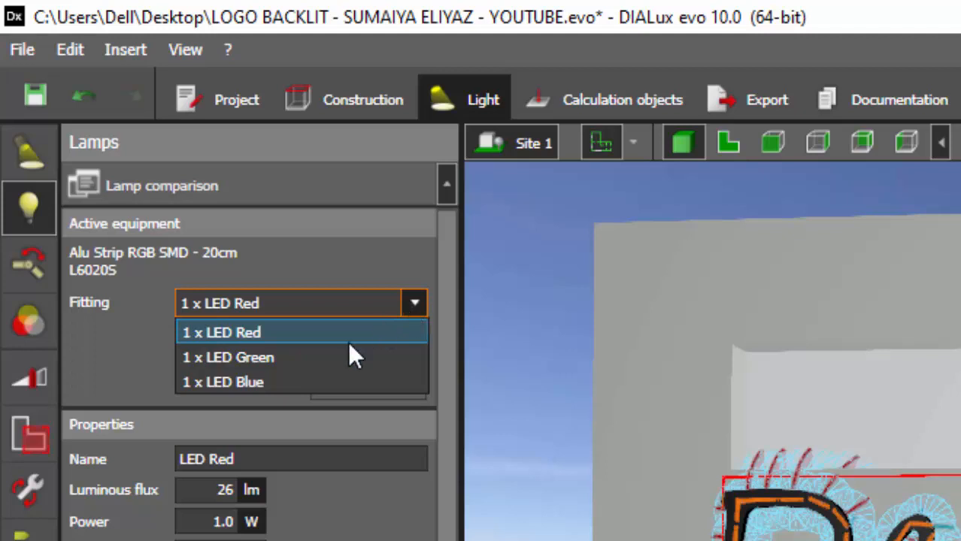
left_click(233, 357)
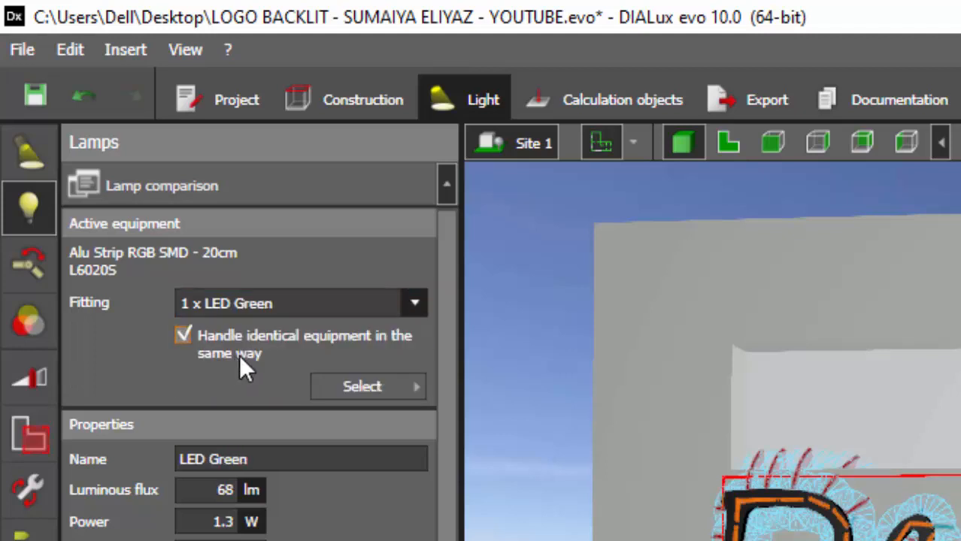
- Change the lamp fitting to 1 x LED Blue
left_click(414, 303)
left_click(234, 368)
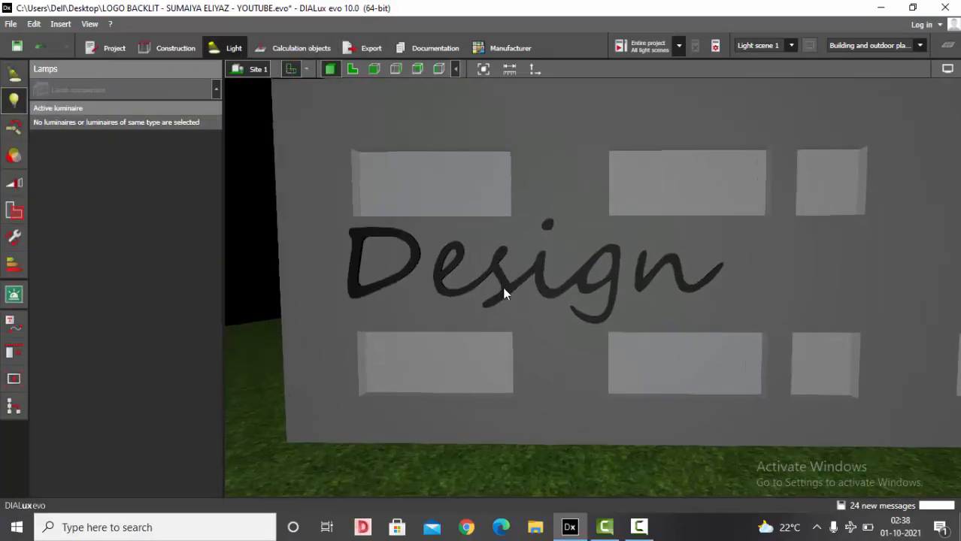
left_click(504, 290)
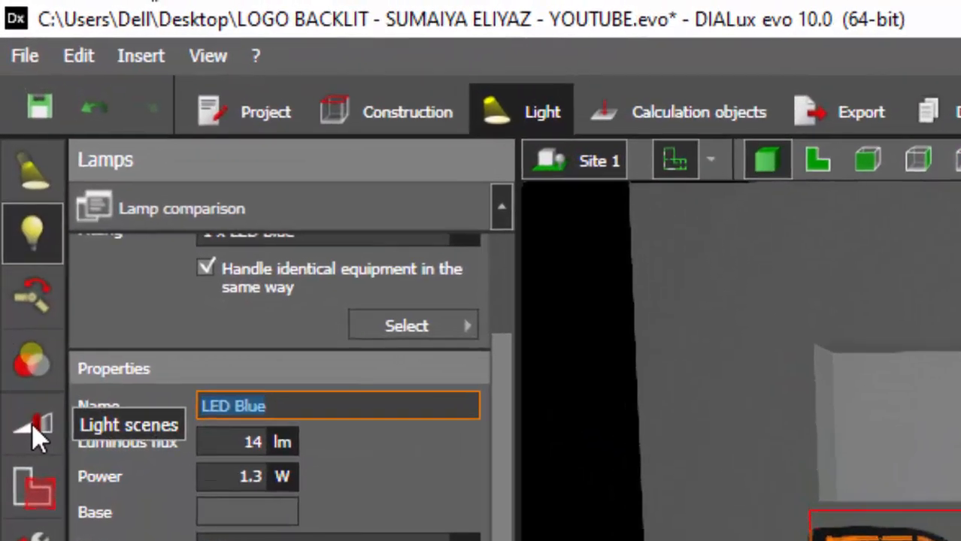
- Open the light scenes, then create a new luminaire group and delete it
left_click(36, 431)
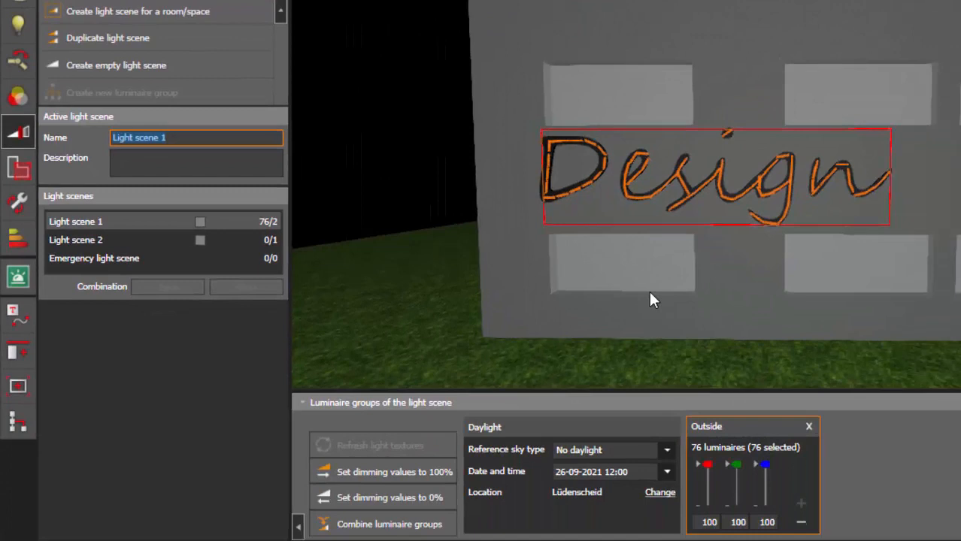
left_click(399, 157)
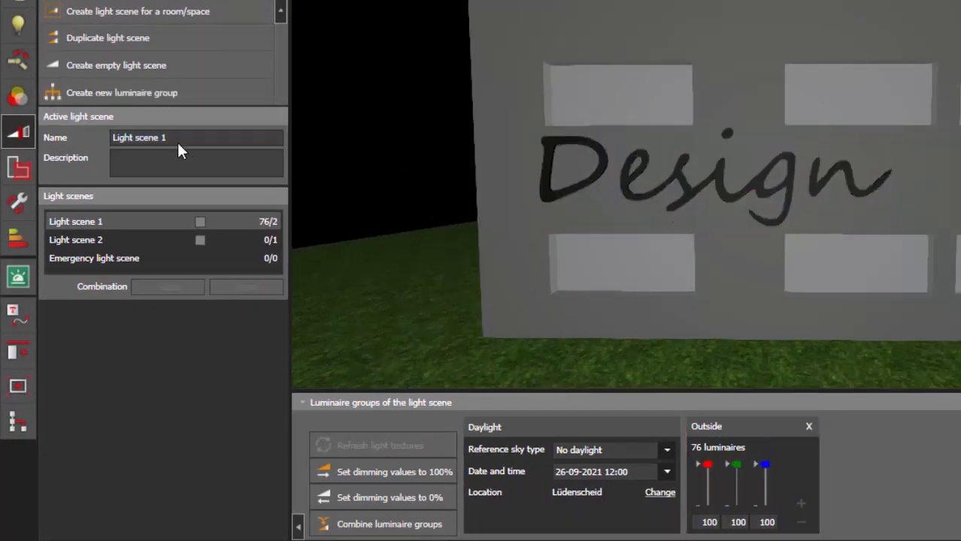
left_click(91, 97)
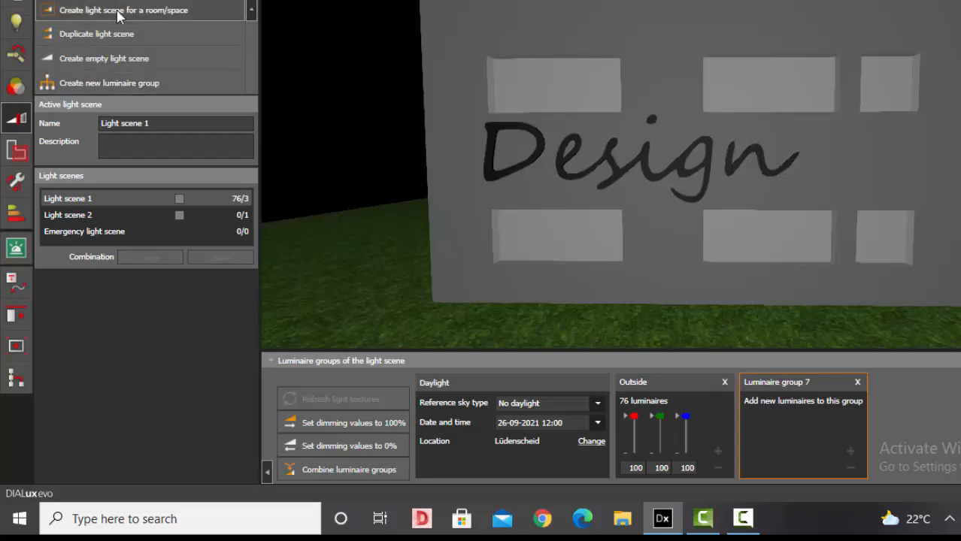
left_click(857, 382)
- Dim the Outside group's red and green channels to 0, leaving blue at 100
scroll(634, 219, "up", 3)
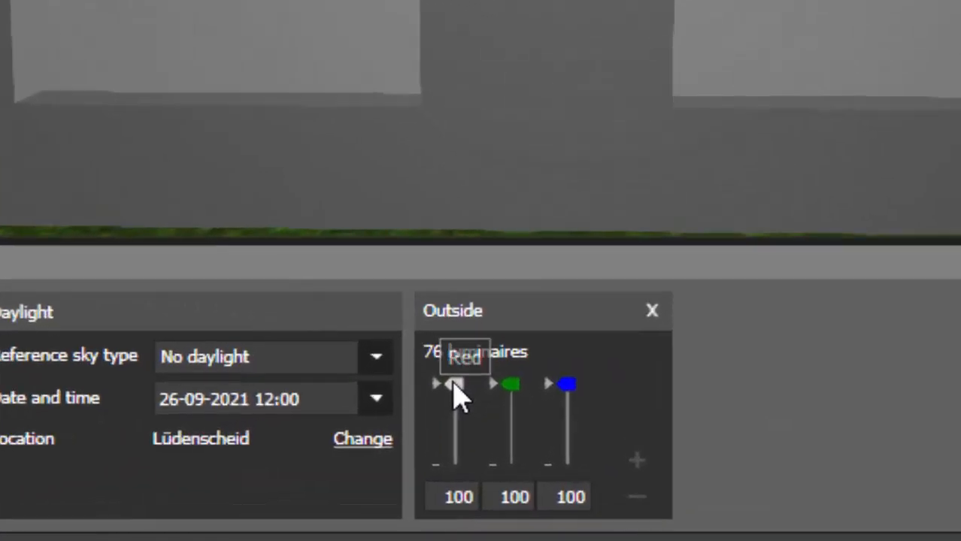
mouse_move(453, 386)
left_mouse_down()
mouse_move(455, 487)
mouse_move(454, 382)
mouse_move(458, 416)
mouse_move(441, 382)
left_mouse_up()
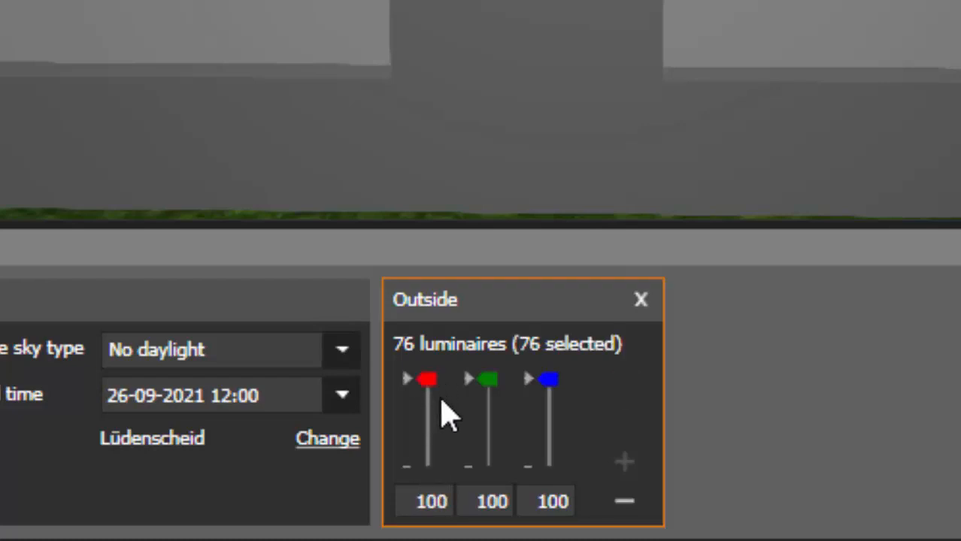
left_click_drag(427, 379, 426, 419)
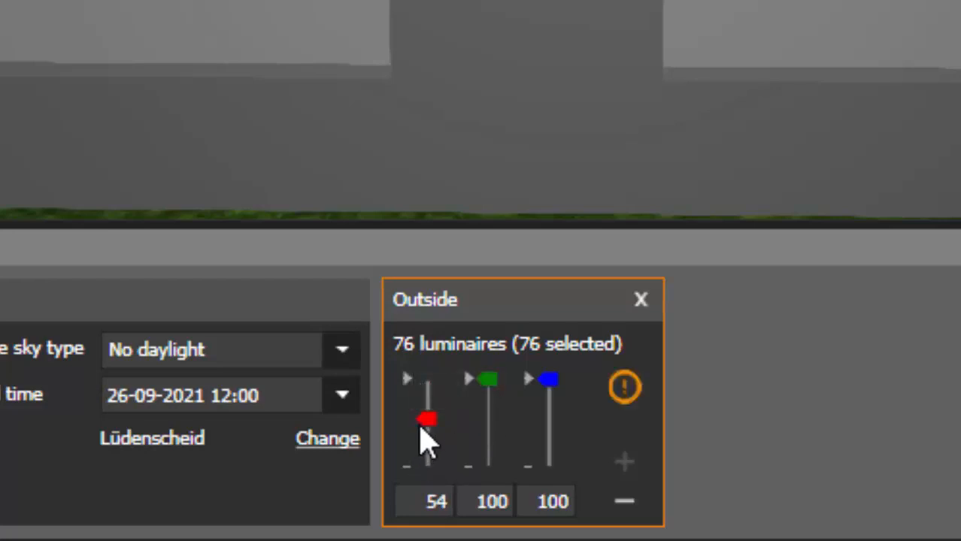
left_click_drag(436, 431, 429, 467)
left_click_drag(481, 379, 439, 491)
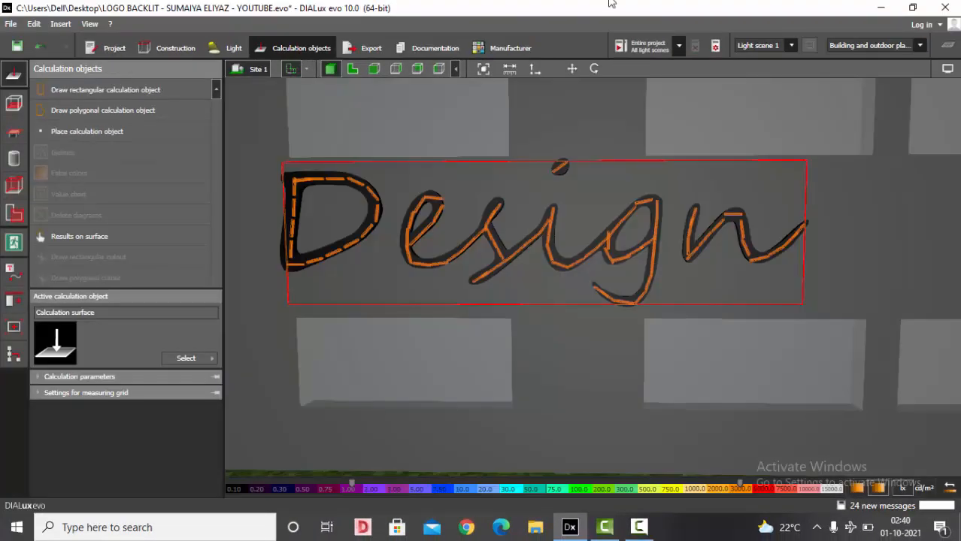
- Calculate the light scene and inspect the rendered blue backlit logo
left_click(630, 49)
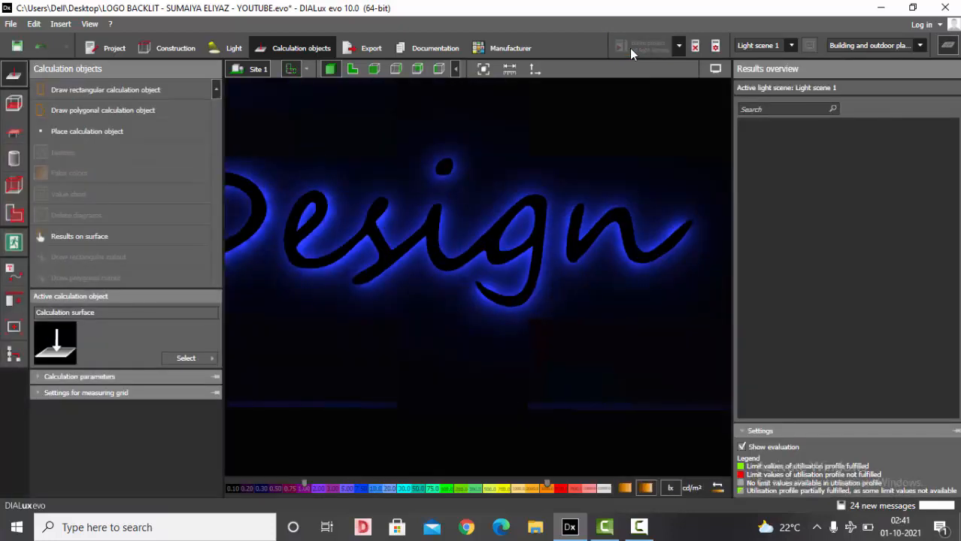
left_click(948, 45)
scroll(804, 271, "down", 3)
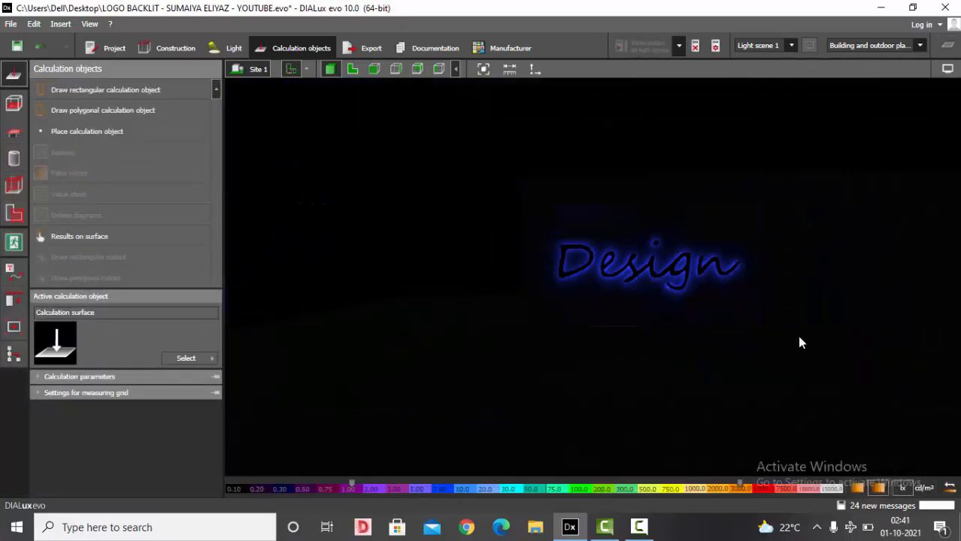
scroll(783, 334, "up", 5)
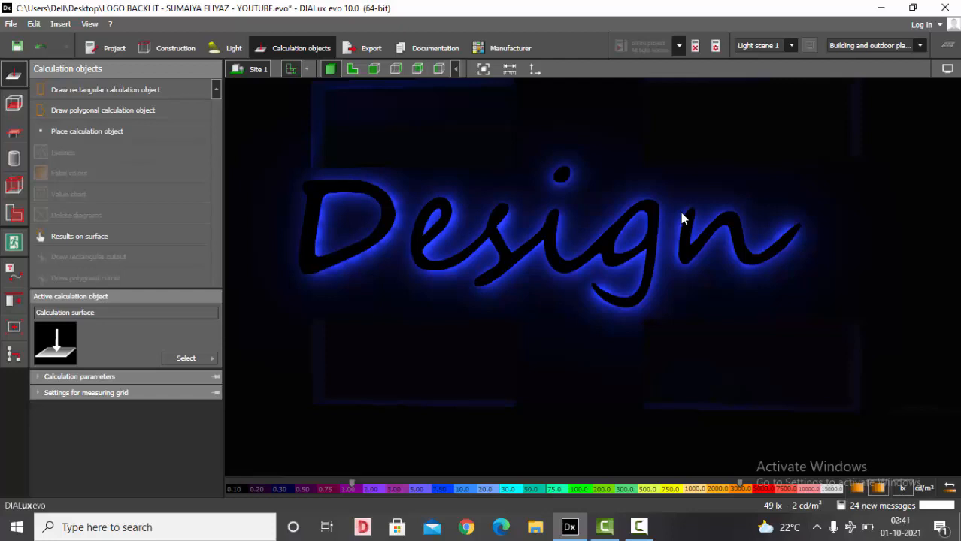
scroll(537, 285, "down", 4)
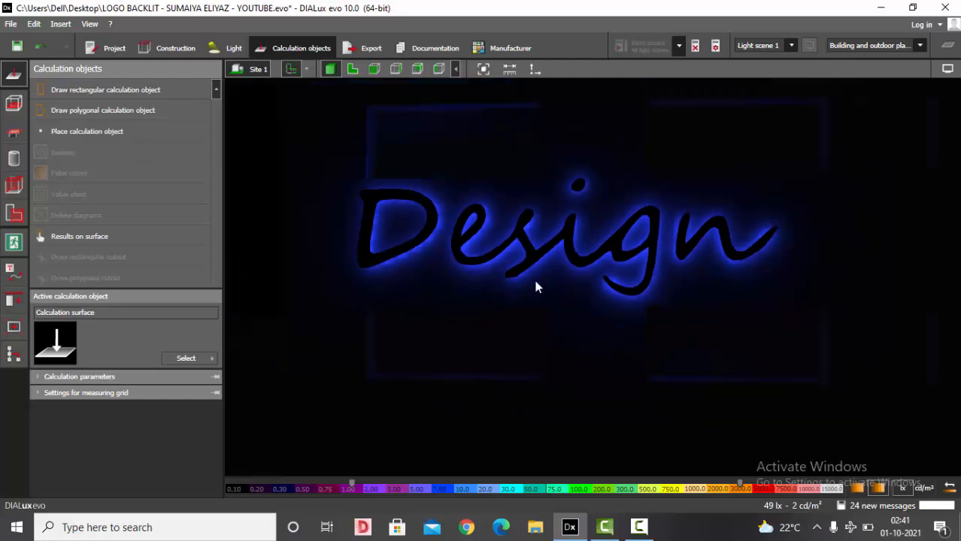
- Try out the view's brightness adjustment, return it toward darker, and orbit around the blue backlit logo
left_click(947, 69)
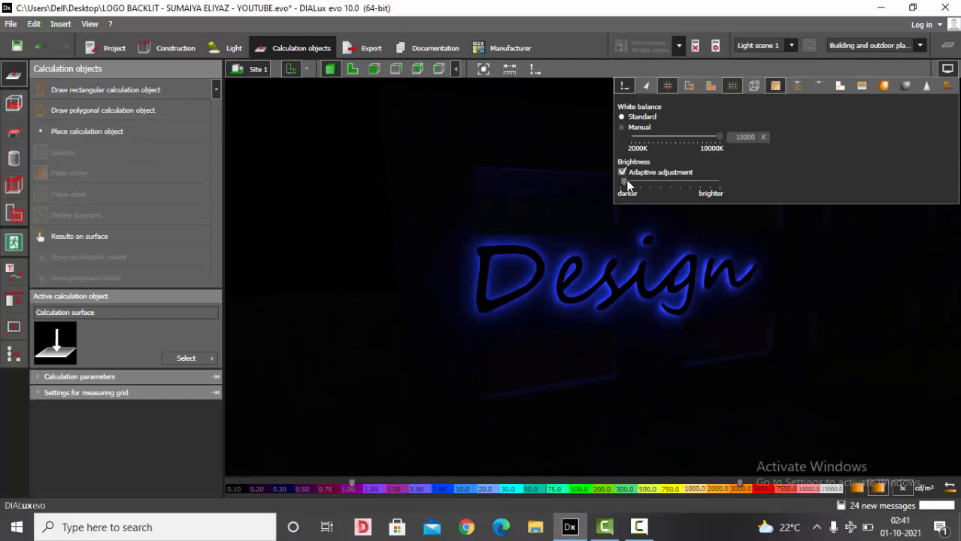
left_click_drag(628, 185, 653, 188)
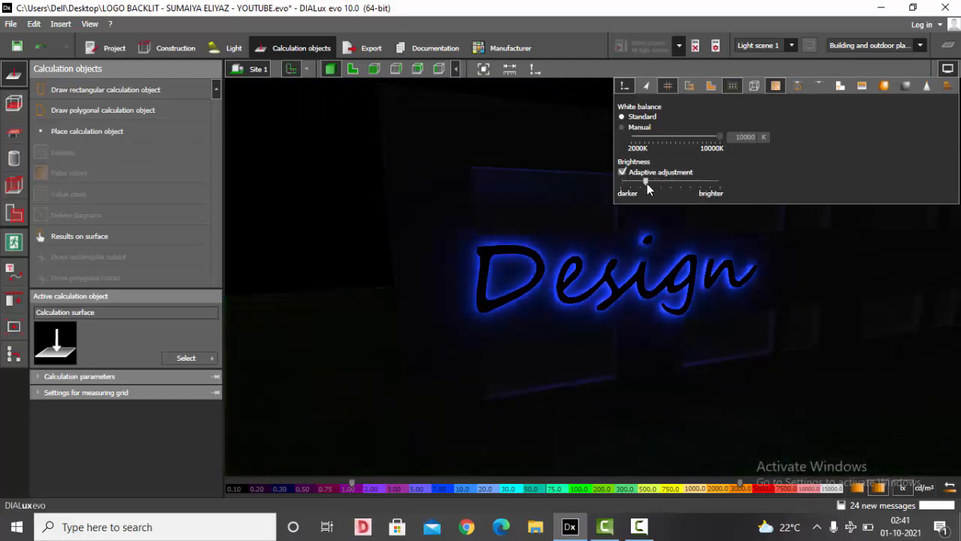
left_click(645, 128)
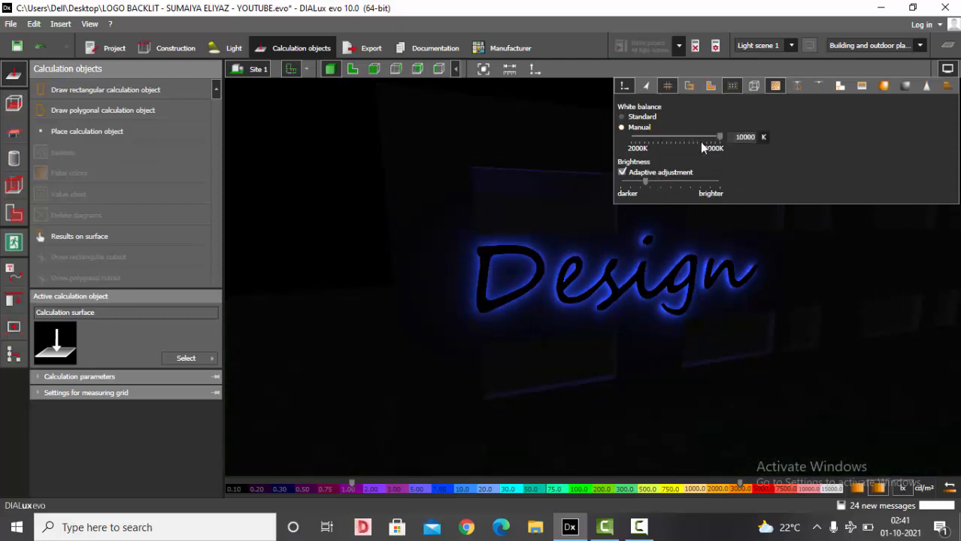
left_click(628, 120)
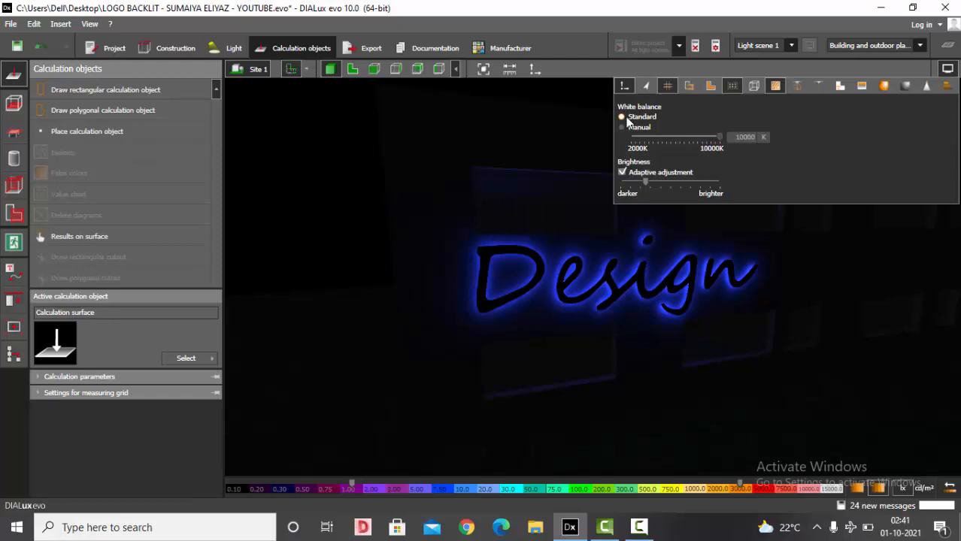
left_click(343, 164)
scroll(770, 218, "up", 3)
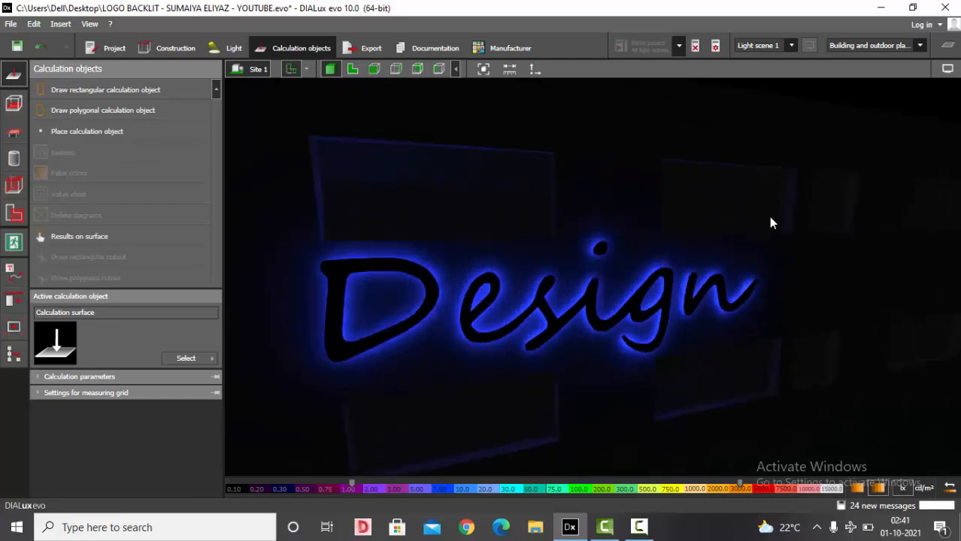
left_click(948, 68)
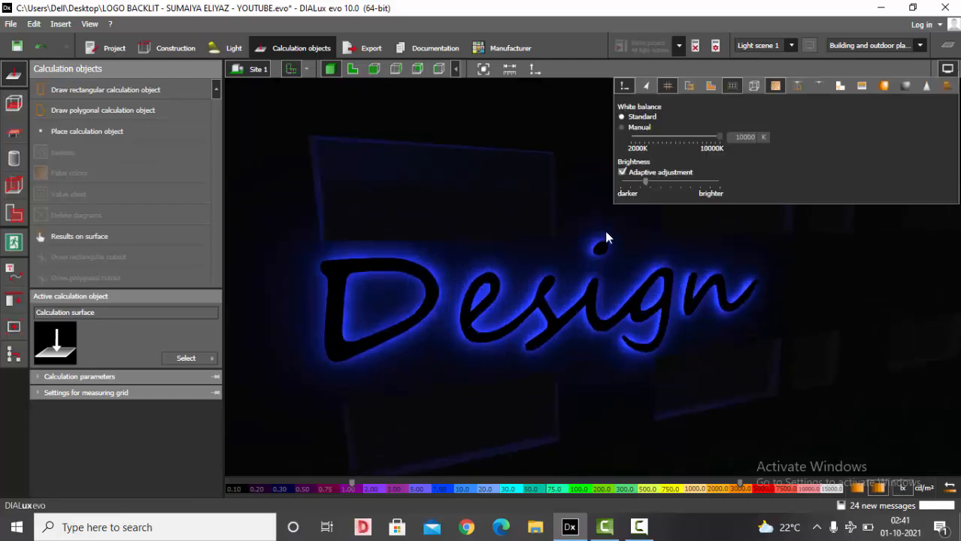
left_click_drag(644, 184, 629, 185)
left_click(432, 231)
scroll(667, 208, "down", 3)
right_click_drag(666, 206, 740, 200)
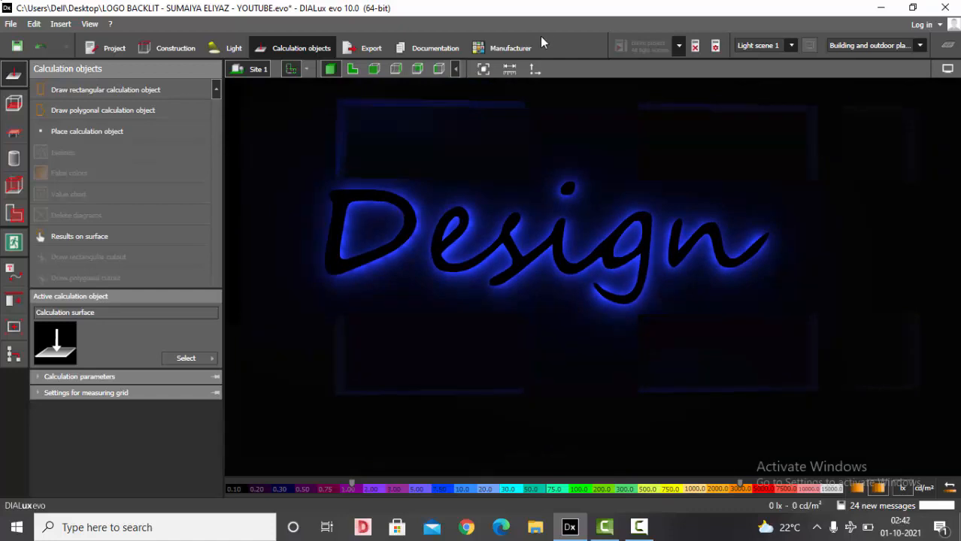
- Clear the calculation results and set the Outside group's blue channel to 0 and red to 100
left_click(707, 47)
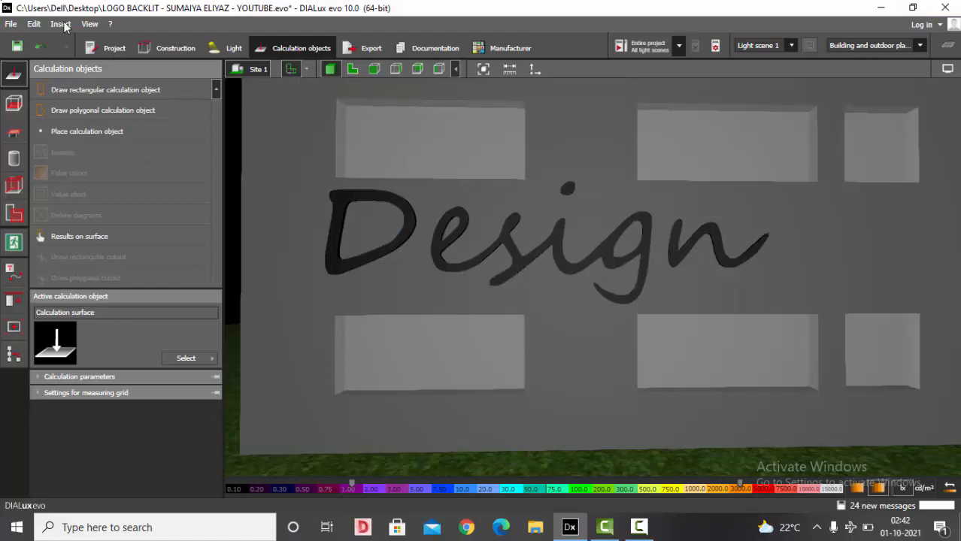
left_click(219, 46)
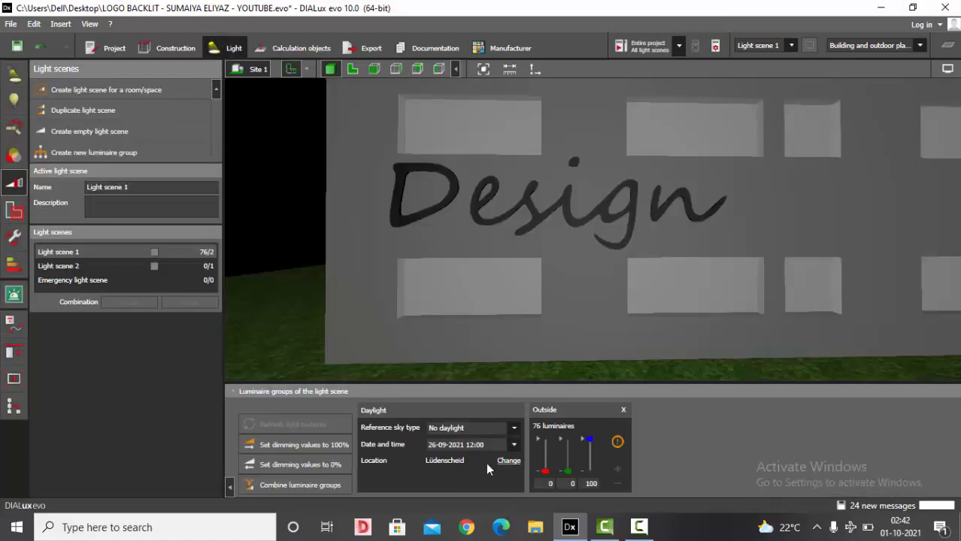
left_click_drag(590, 440, 591, 471)
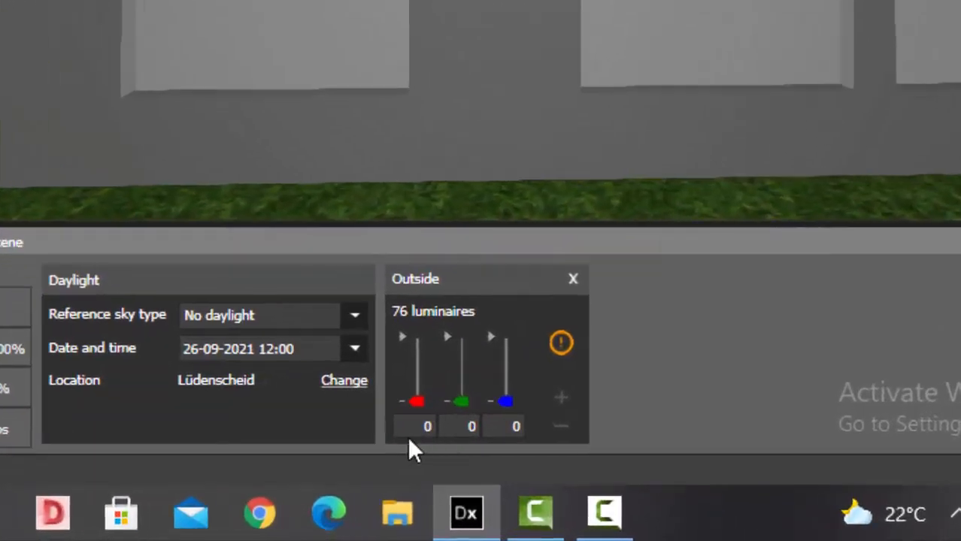
left_click_drag(419, 400, 418, 358)
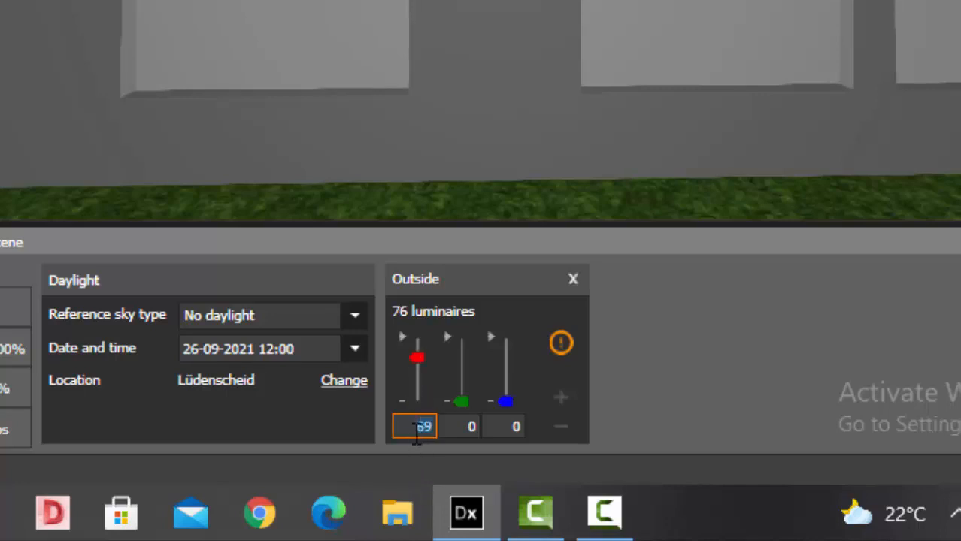
type("100")
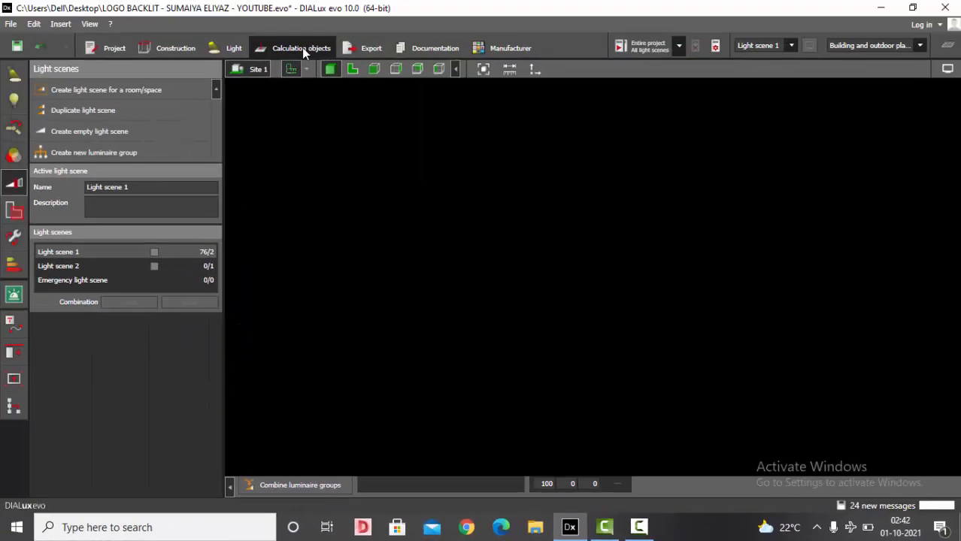
- Calculate the light scene and inspect the rendered red backlit logo from several angles
left_click(301, 47)
left_click(637, 48)
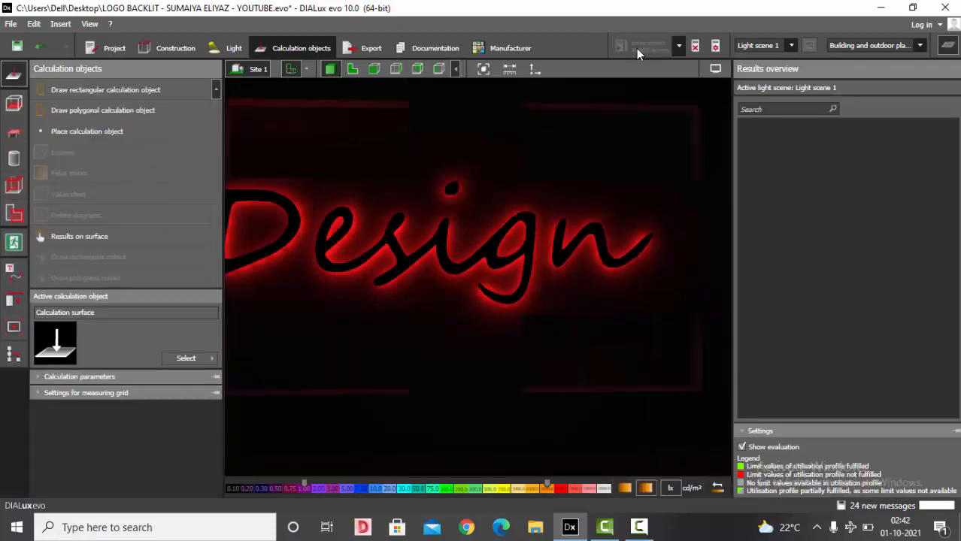
left_click(948, 45)
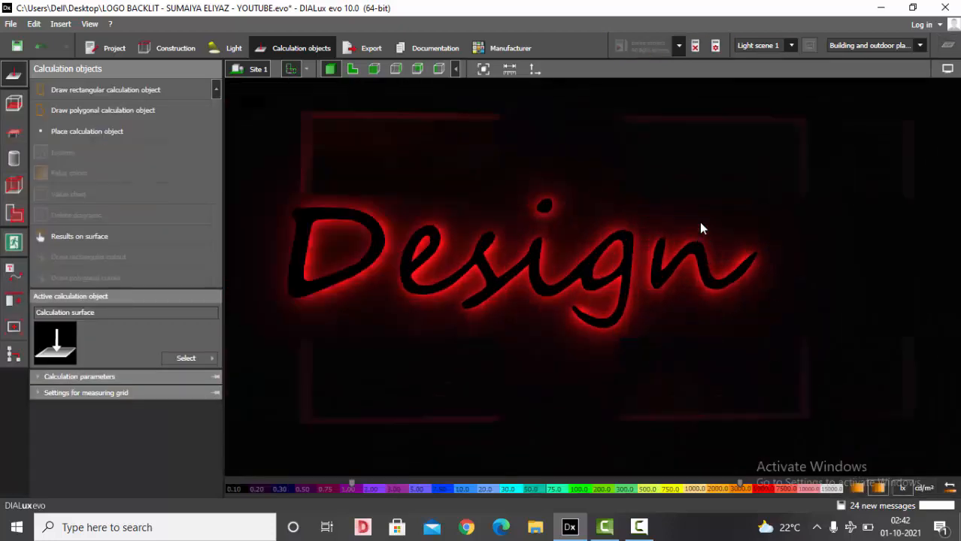
scroll(616, 270, "up", 1)
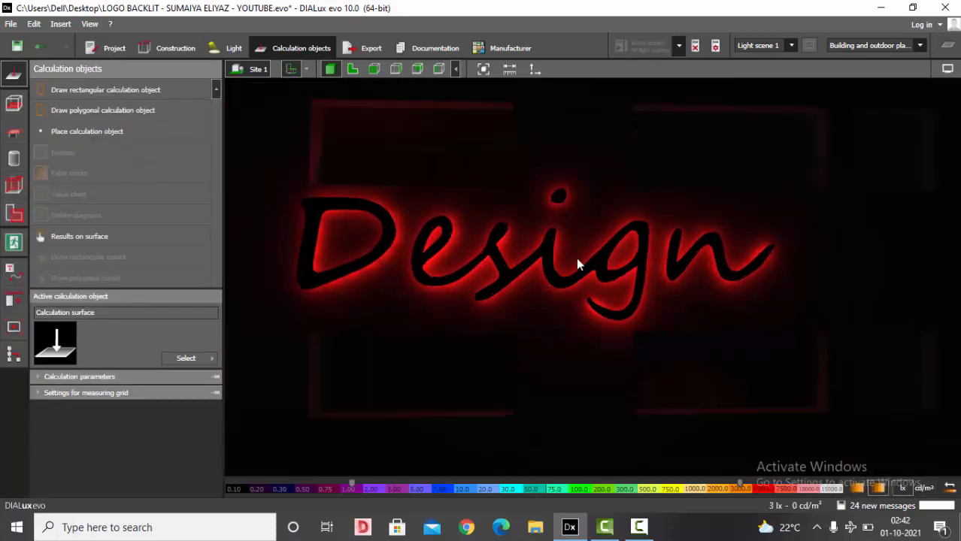
middle_click_drag(577, 257, 664, 233)
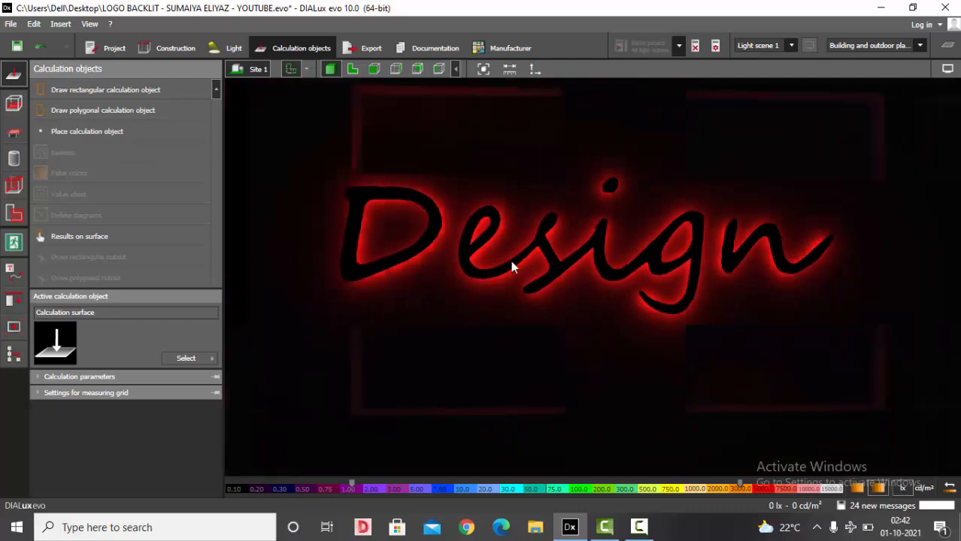
scroll(510, 260, "up", 1)
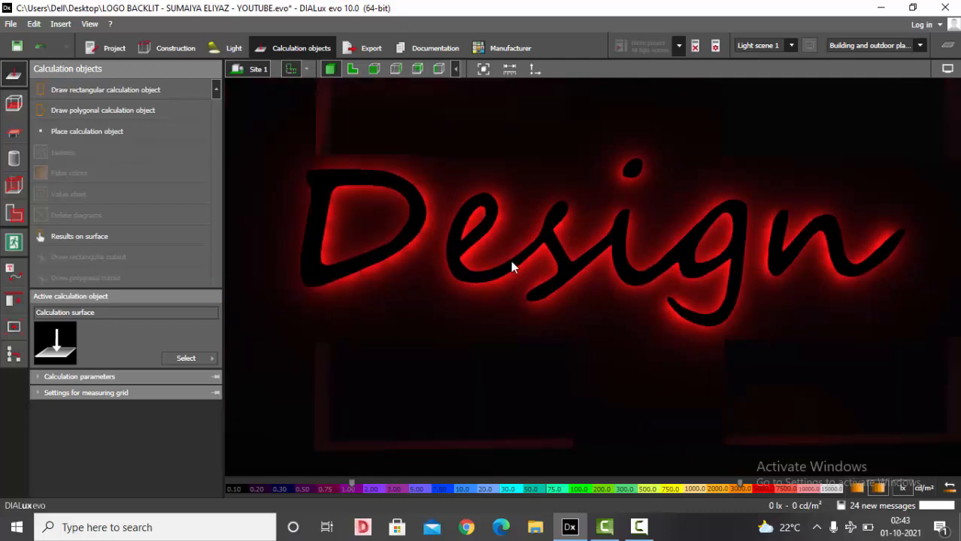
scroll(511, 291, "down", 2)
scroll(512, 293, "down", 2)
right_click_drag(573, 354, 614, 298)
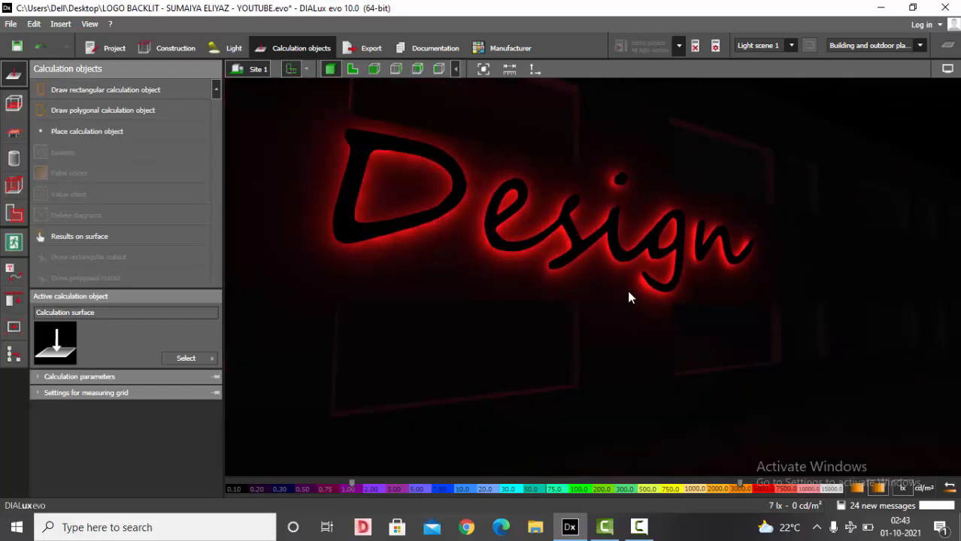
right_click_drag(624, 299, 614, 202)
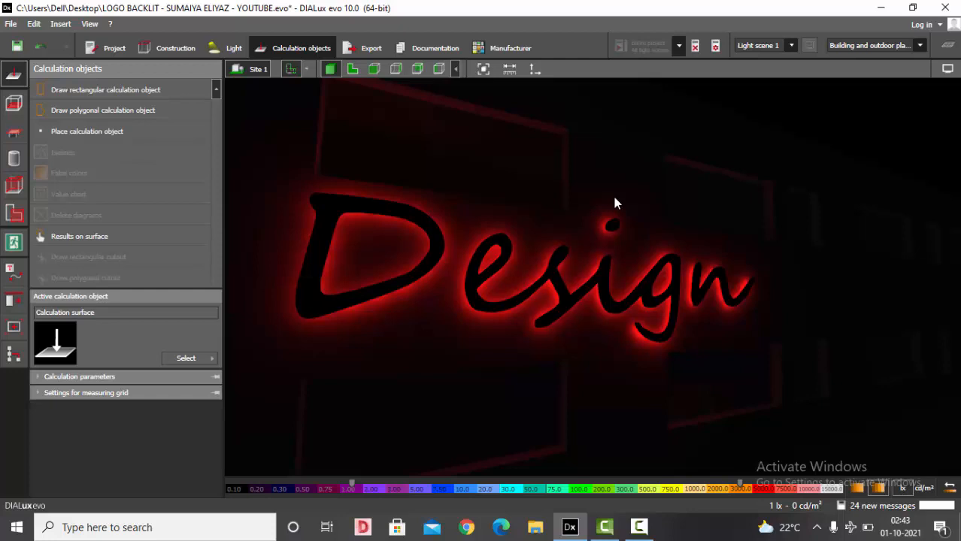
- Clear the results and set the Outside group's red and green channels to 50 each
left_click(695, 46)
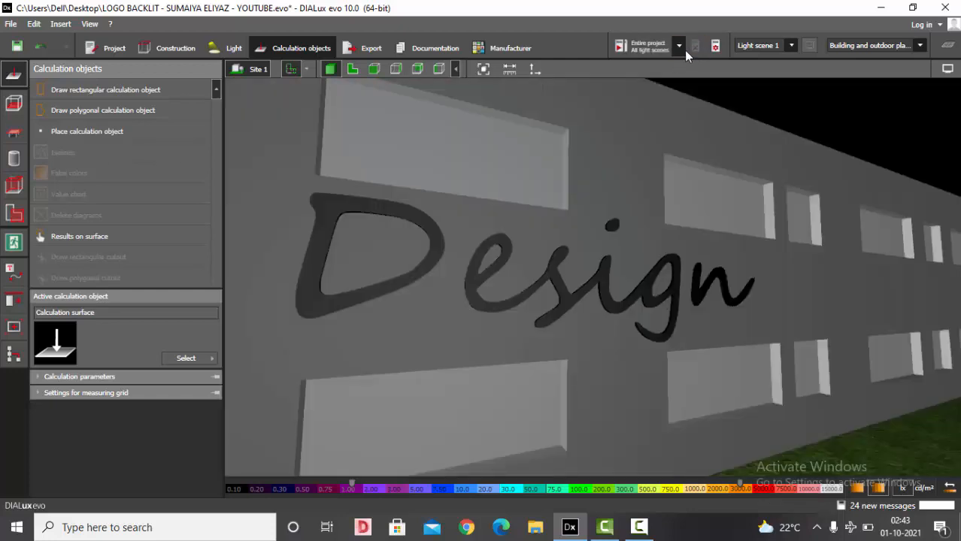
left_click(230, 47)
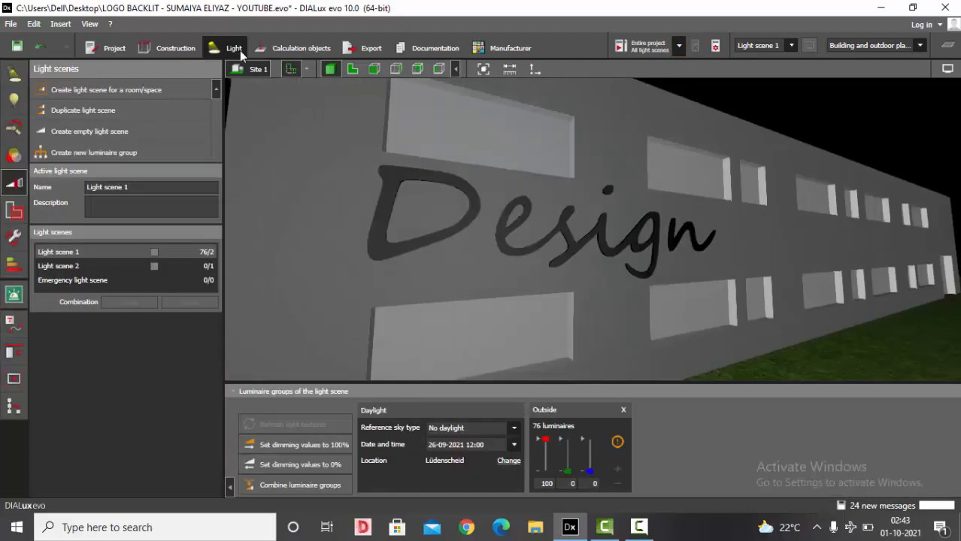
double_click(538, 486)
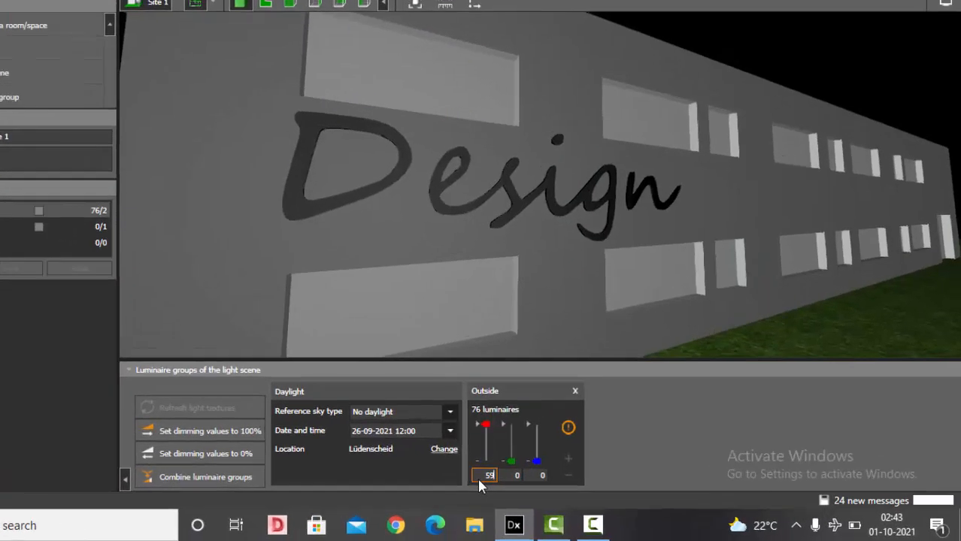
type("50")
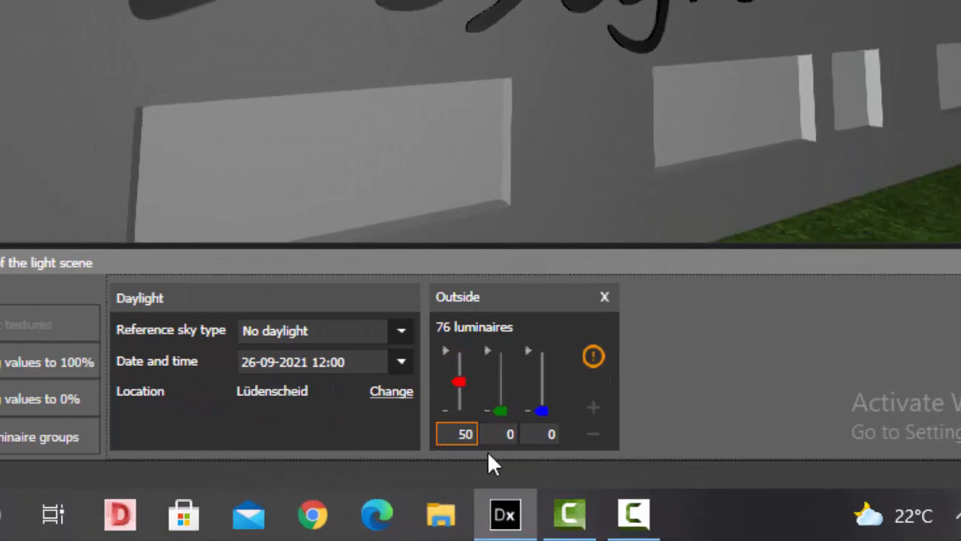
key("Tab")
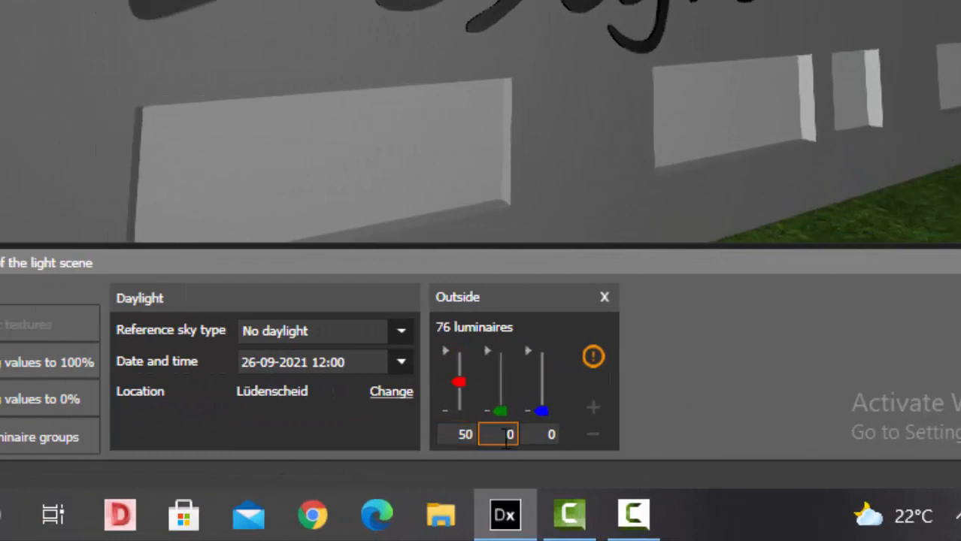
type("50")
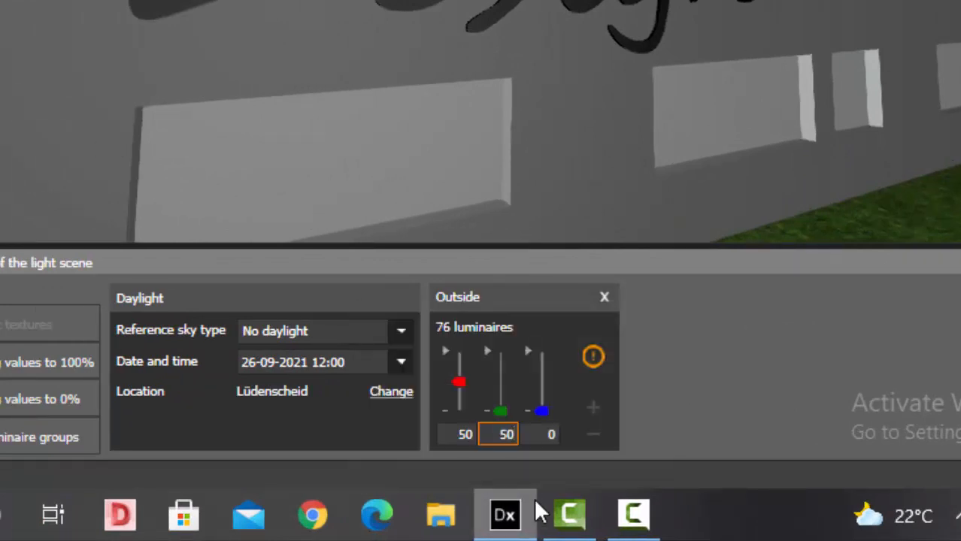
key("Return")
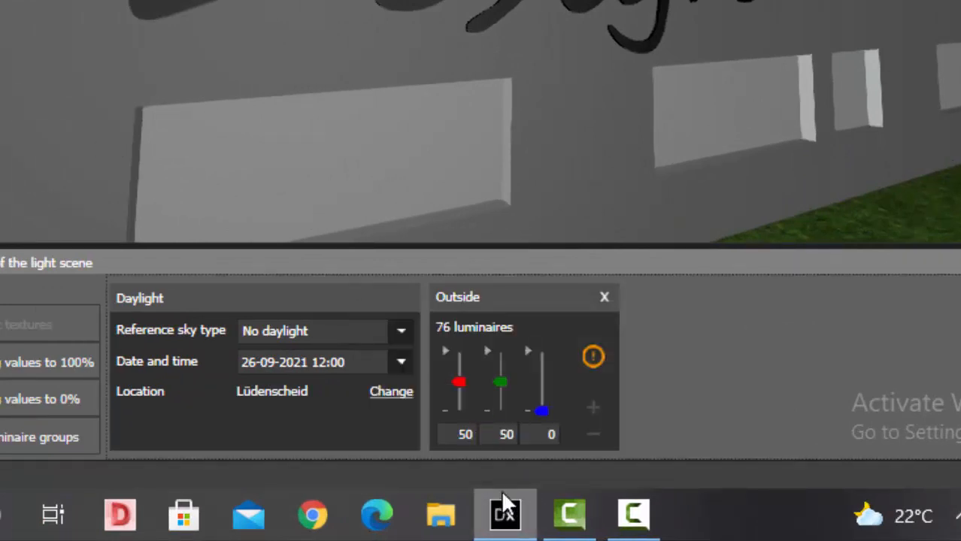
- Calculate the light scene, decline saving the project, and inspect the rendered yellow backlit logo
left_click(512, 516)
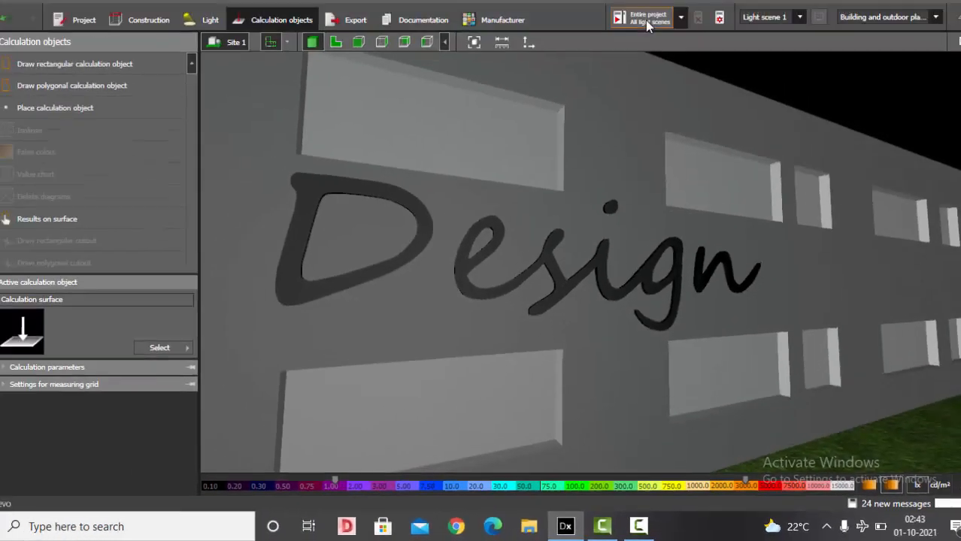
left_click(646, 47)
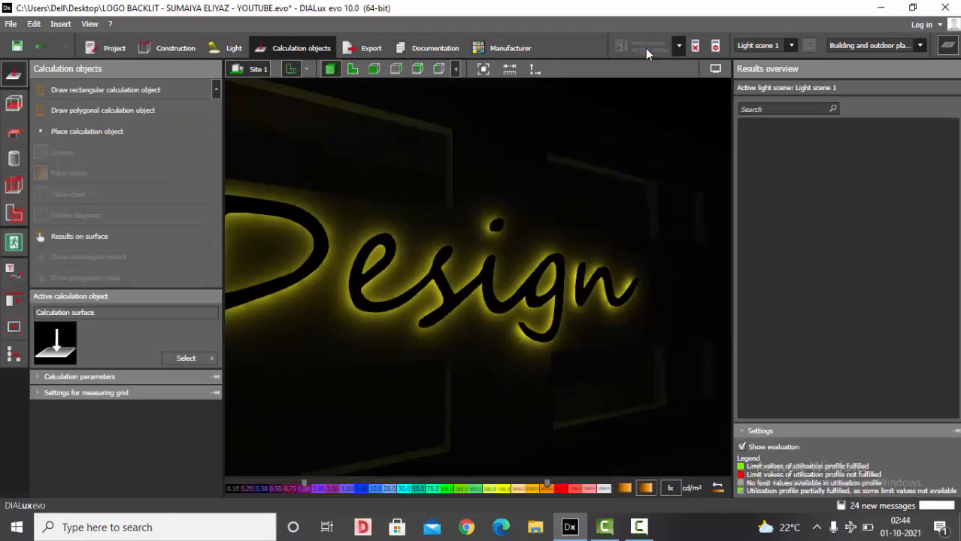
left_click(948, 45)
right_click_drag(540, 284, 666, 324)
right_click_drag(566, 225, 481, 281)
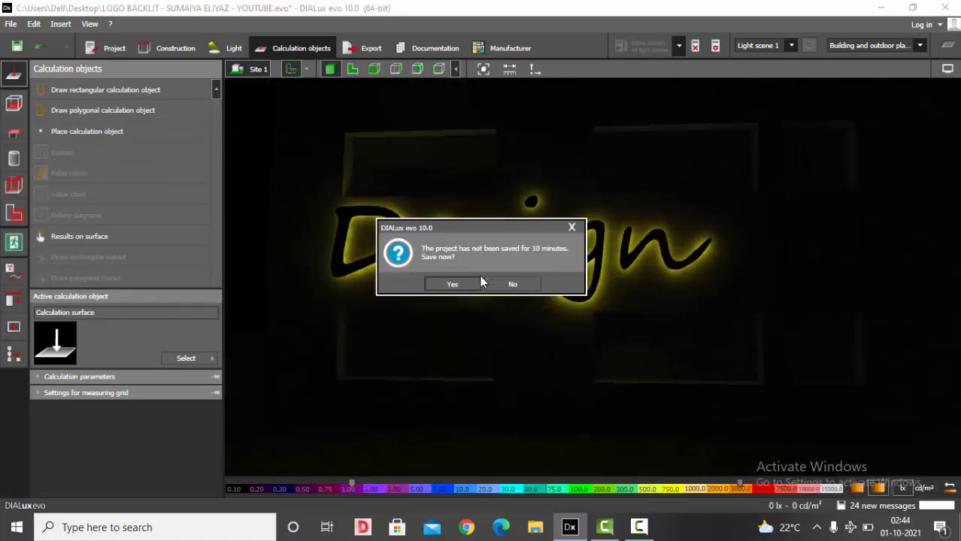
left_click(509, 284)
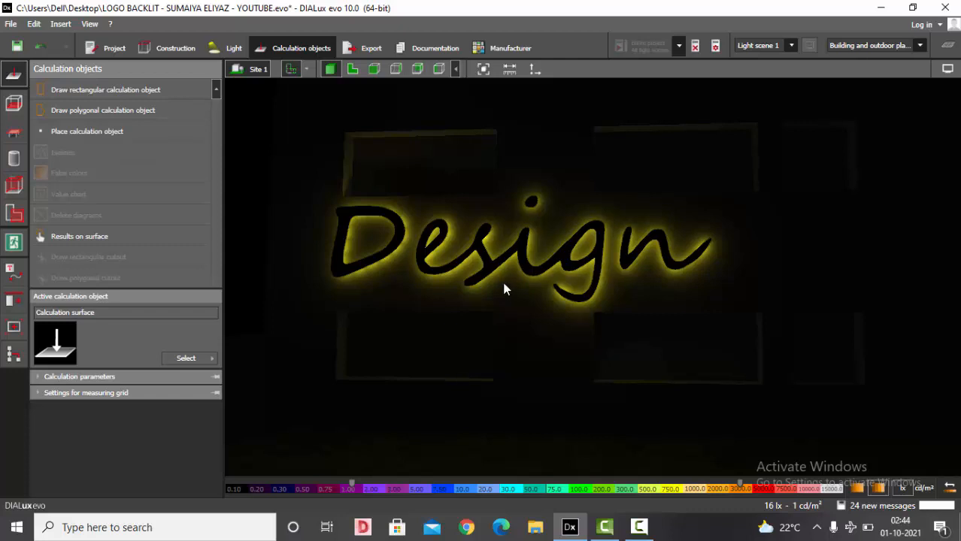
scroll(504, 285, "up", 3)
scroll(504, 284, "down", 2)
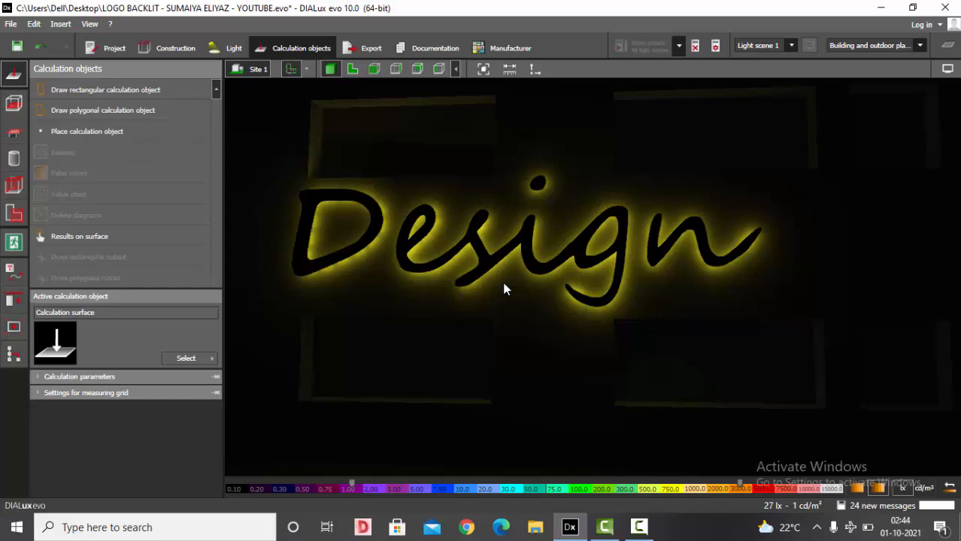
scroll(504, 288, "down", 3)
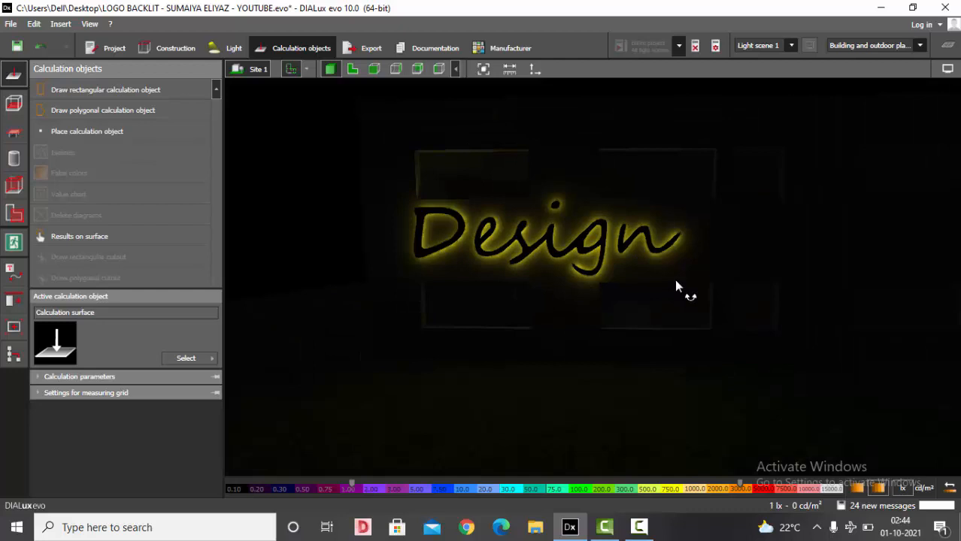